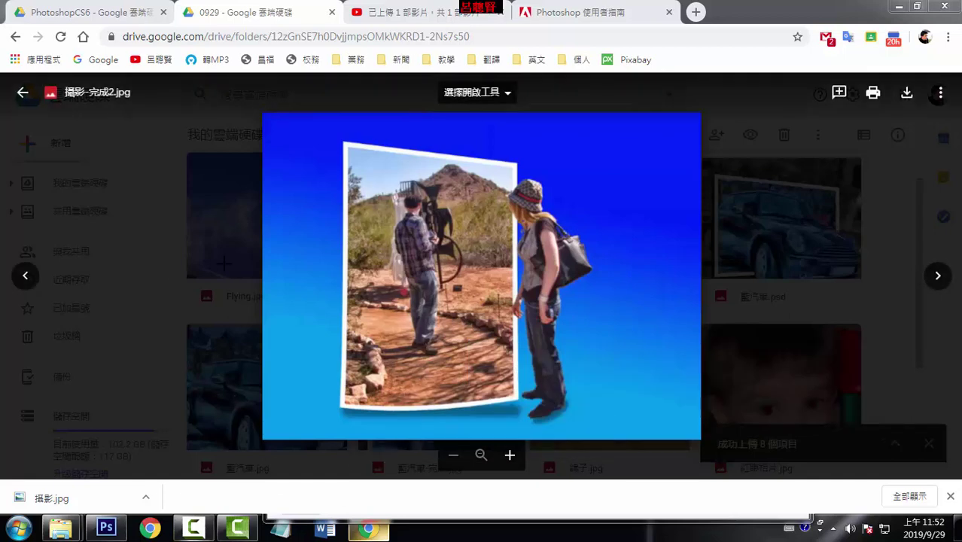
Compare the original desert photo with the finished 攝影-完成2.jpg result in the Drive viewer
{"action": "left_click", "coordinate": [25, 275]}
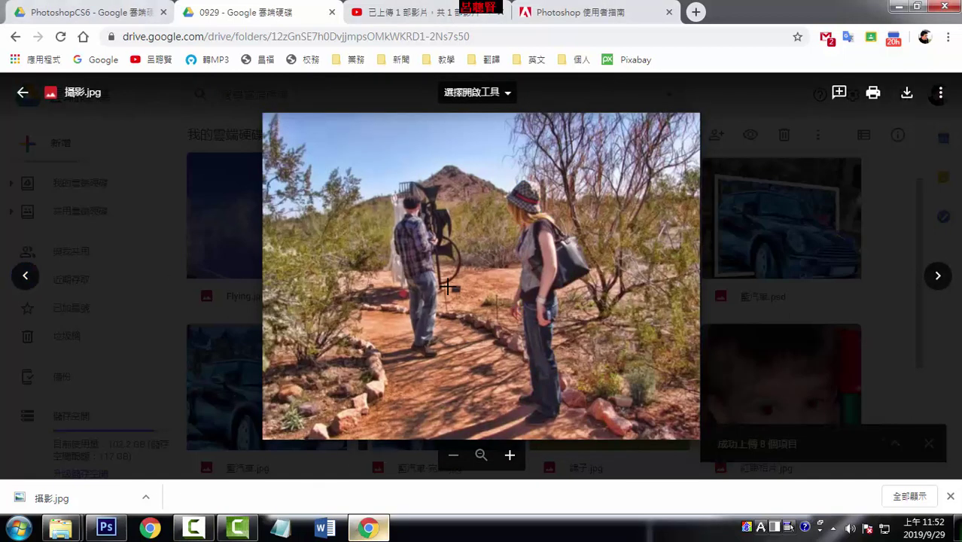
{"action": "left_click", "coordinate": [938, 276]}
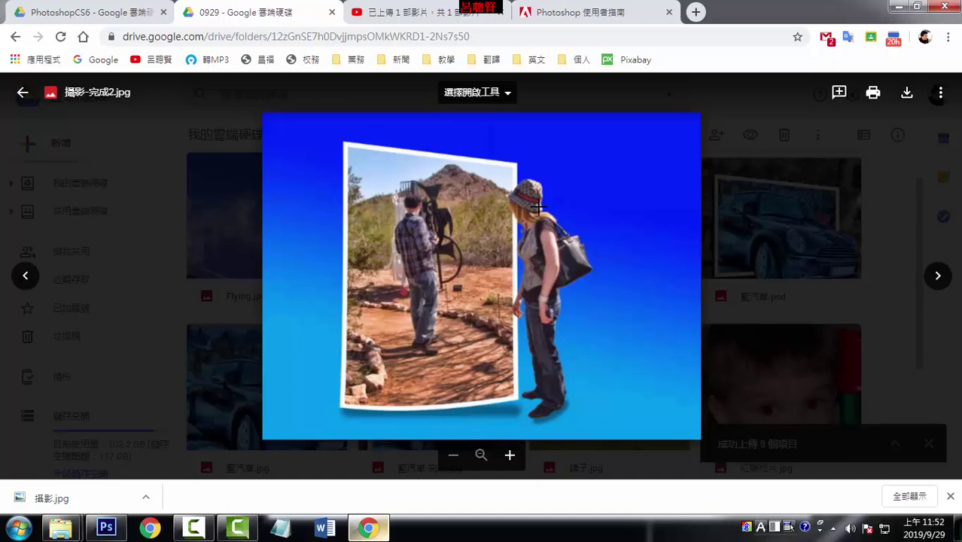
Revert 攝影.jpg to the original photo using the first History snapshot
{"action": "left_click", "coordinate": [106, 528]}
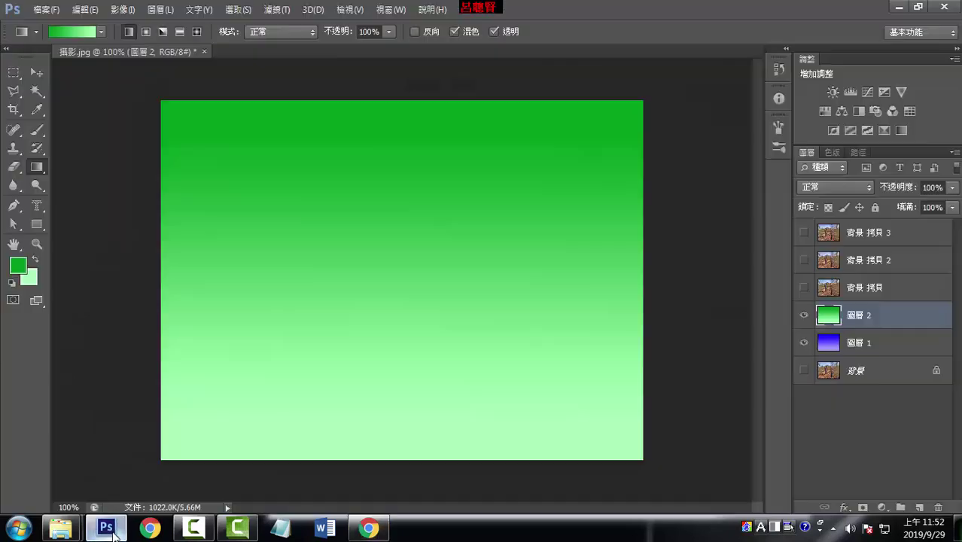
{"action": "left_click", "coordinate": [774, 70]}
{"action": "left_click", "coordinate": [678, 77]}
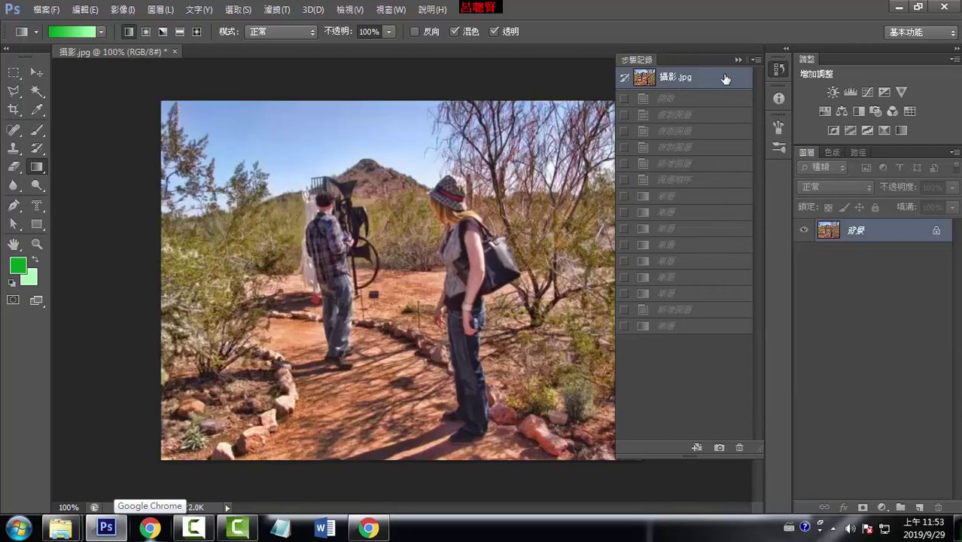
Duplicate the Background layer twice and add empty 圖層 1 as the only visible layer
{"action": "left_click_drag", "start_coordinate": [859, 230], "coordinate": [919, 507]}
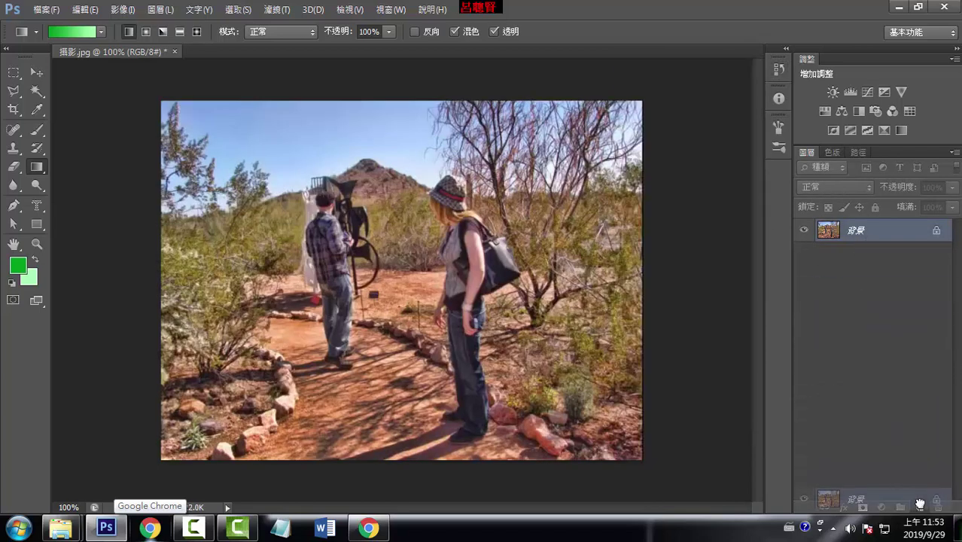
{"action": "left_click_drag", "start_coordinate": [858, 231], "coordinate": [920, 507]}
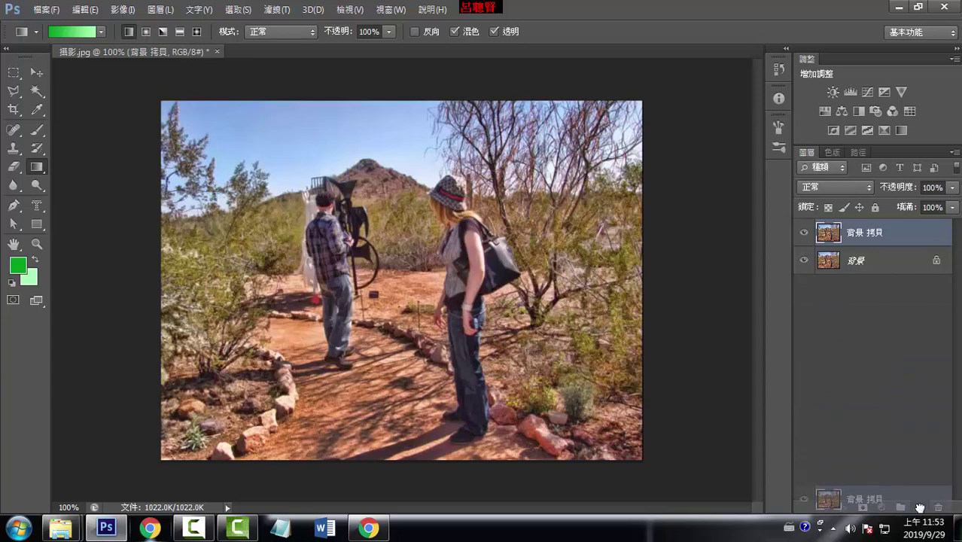
{"action": "left_click", "coordinate": [881, 289]}
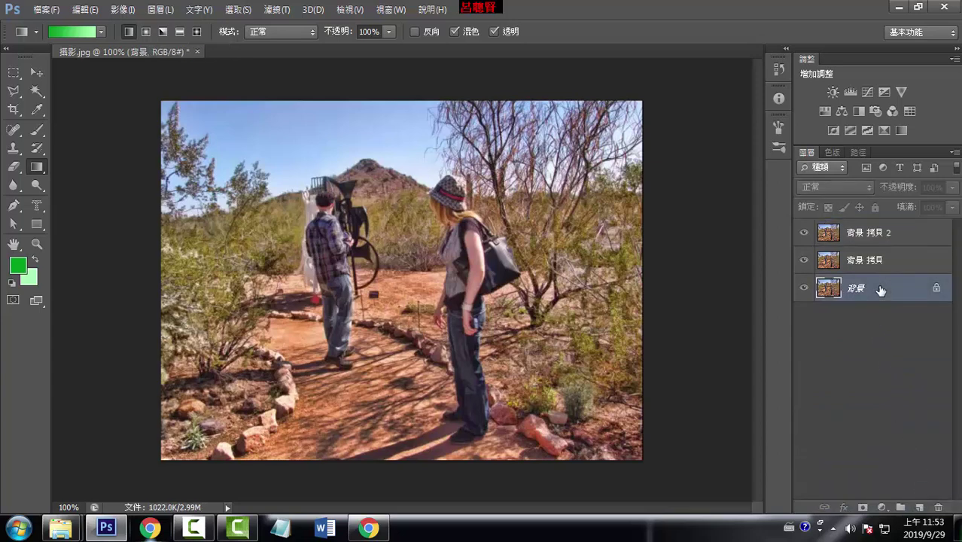
{"action": "left_click", "coordinate": [920, 509]}
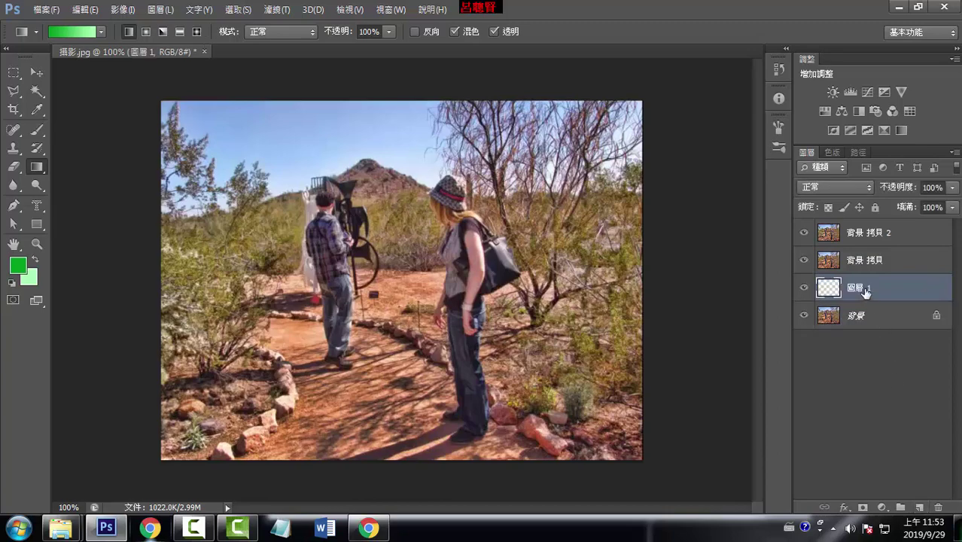
{"action": "left_click", "coordinate": [804, 316]}
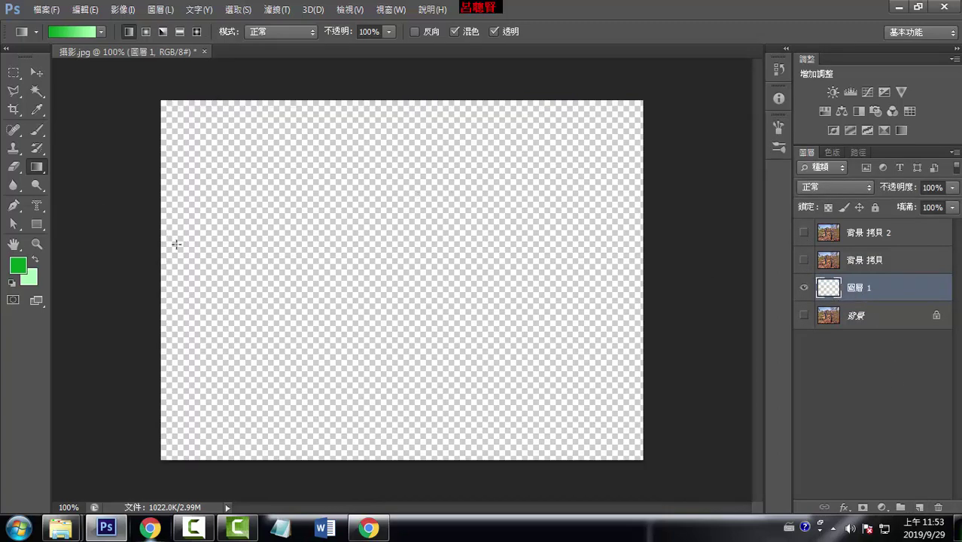
Use the Gradient tool with the Foreground to Background gradient preset
{"action": "right_click", "coordinate": [40, 168]}
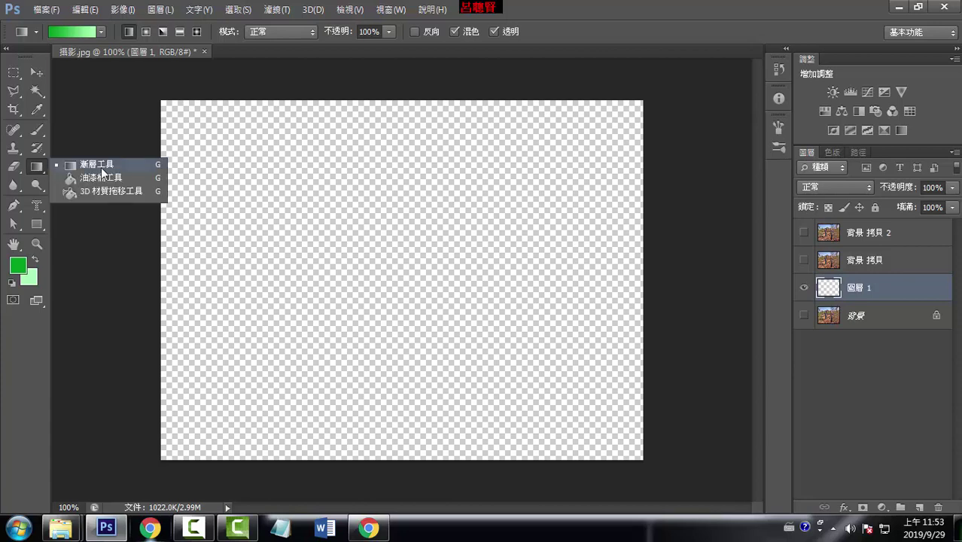
{"action": "left_click", "coordinate": [103, 168]}
{"action": "left_click", "coordinate": [69, 33]}
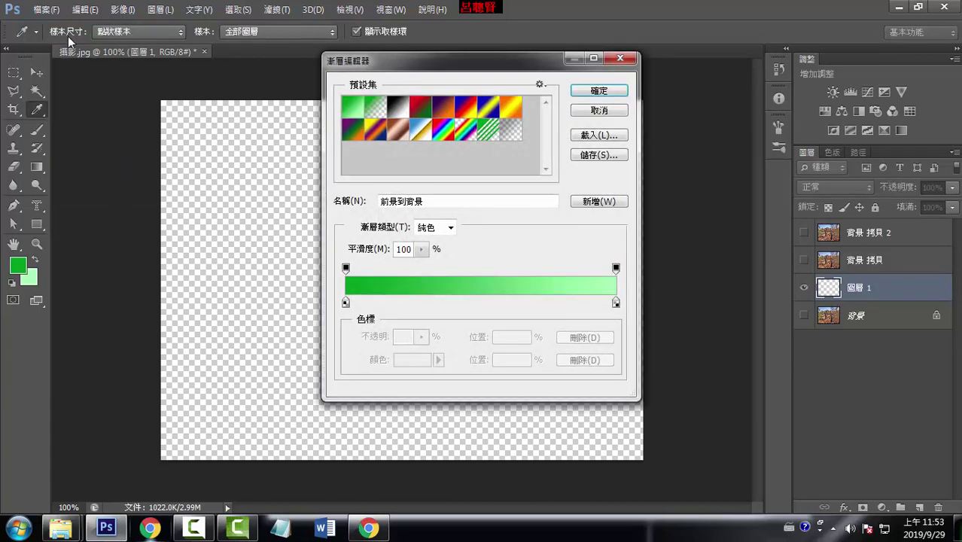
{"action": "left_click", "coordinate": [590, 111]}
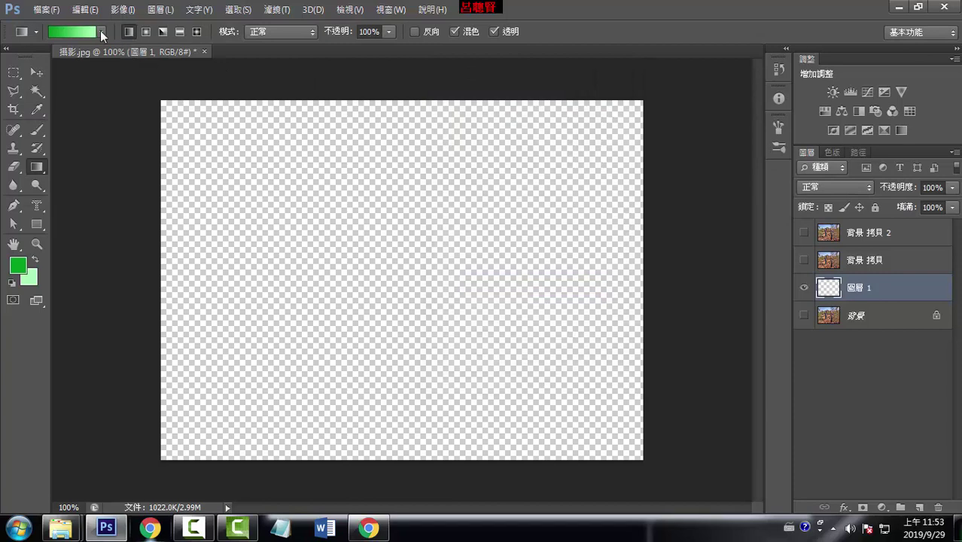
{"action": "left_click", "coordinate": [100, 32]}
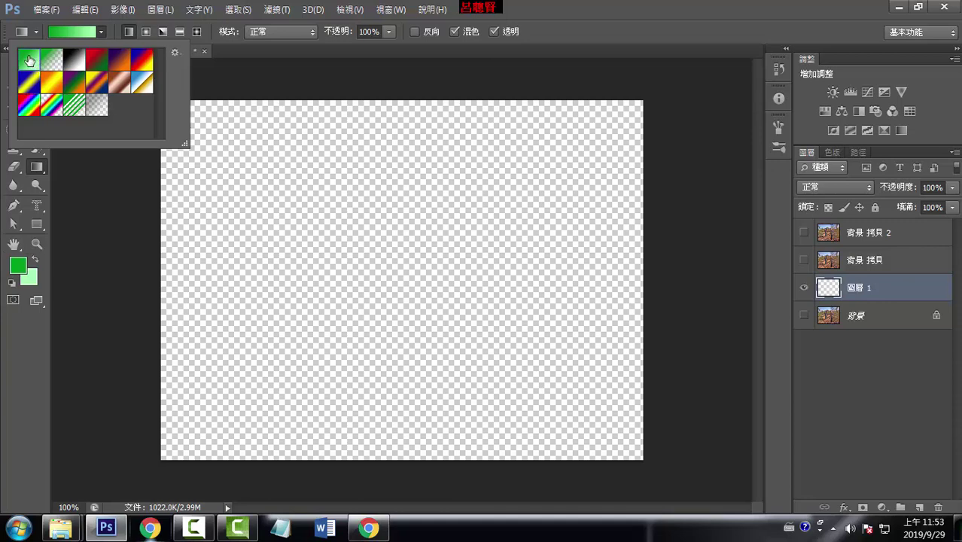
{"action": "left_click", "coordinate": [68, 179]}
Set the foreground colour to dark blue 0901a7
{"action": "left_click", "coordinate": [18, 265]}
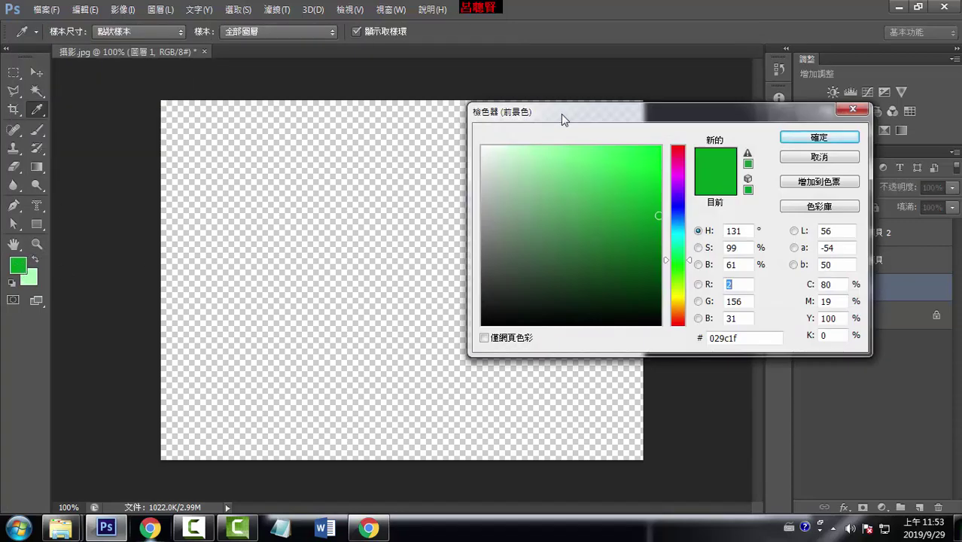
{"action": "left_click_drag", "start_coordinate": [560, 114], "coordinate": [276, 124]}
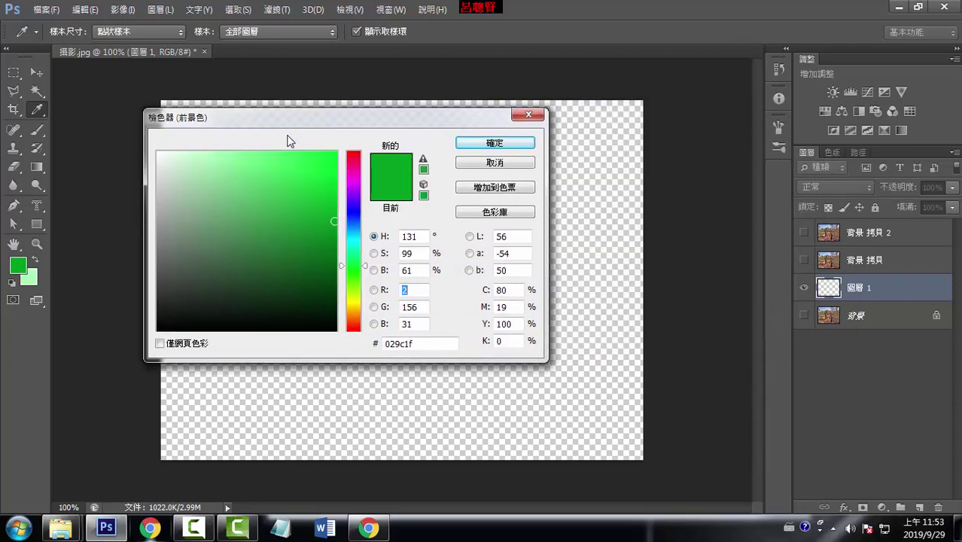
{"action": "left_click", "coordinate": [353, 211]}
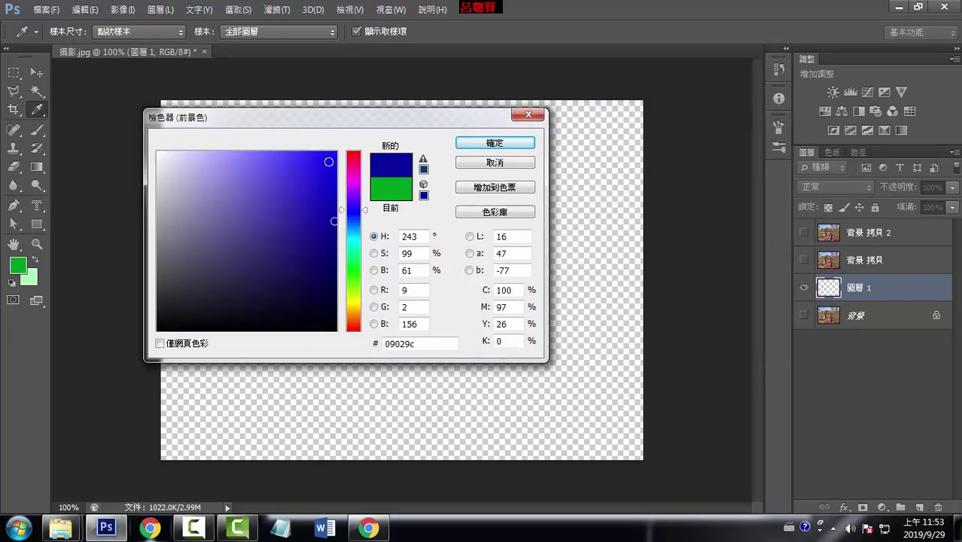
{"action": "left_click_drag", "start_coordinate": [334, 222], "coordinate": [334, 213]}
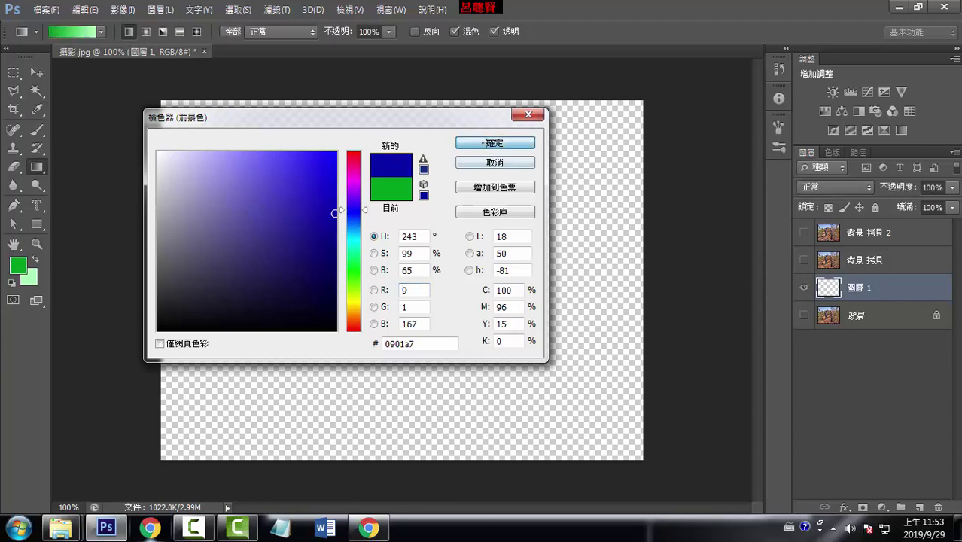
{"action": "left_click", "coordinate": [484, 142]}
Set the background colour to light blue 636df7
{"action": "left_click", "coordinate": [32, 283]}
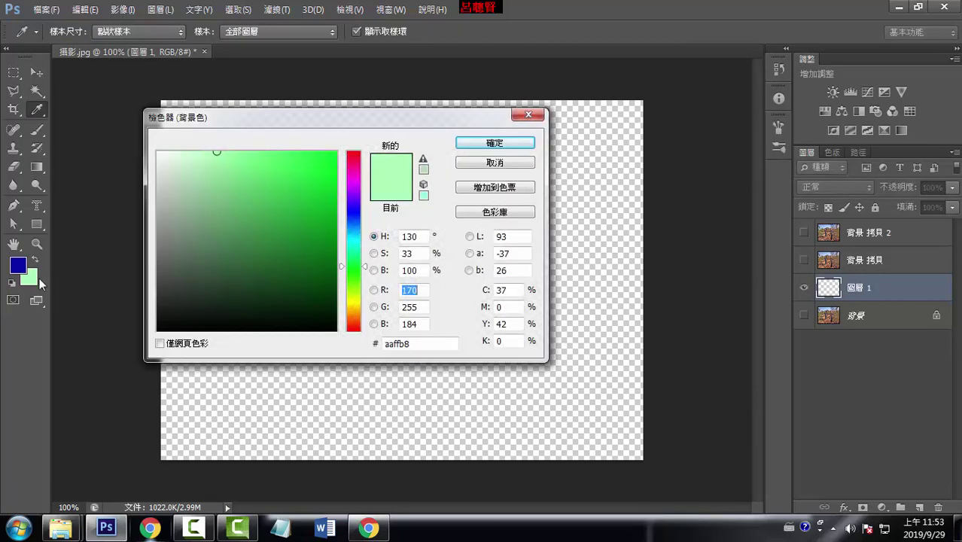
{"action": "left_click", "coordinate": [357, 216]}
{"action": "left_click_drag", "start_coordinate": [333, 154], "coordinate": [265, 156]}
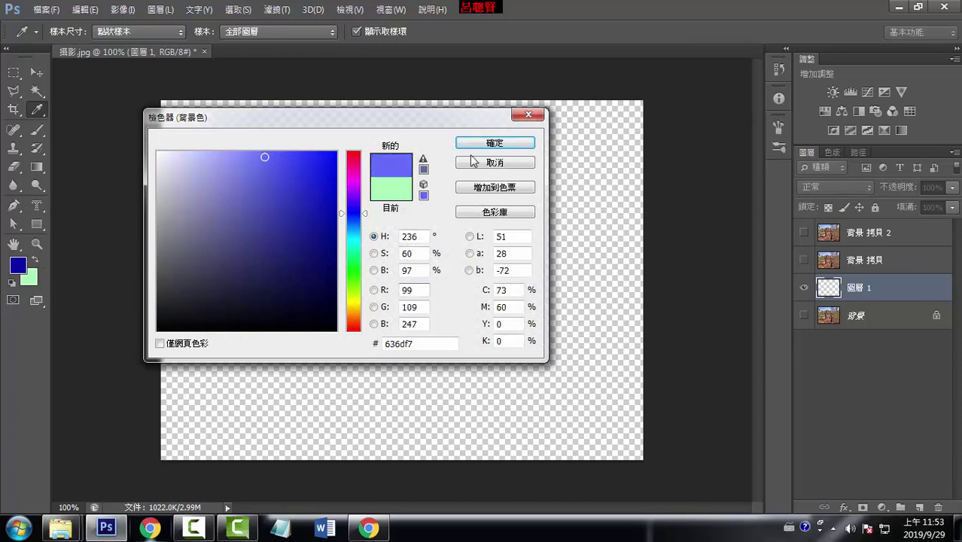
{"action": "left_click", "coordinate": [485, 142]}
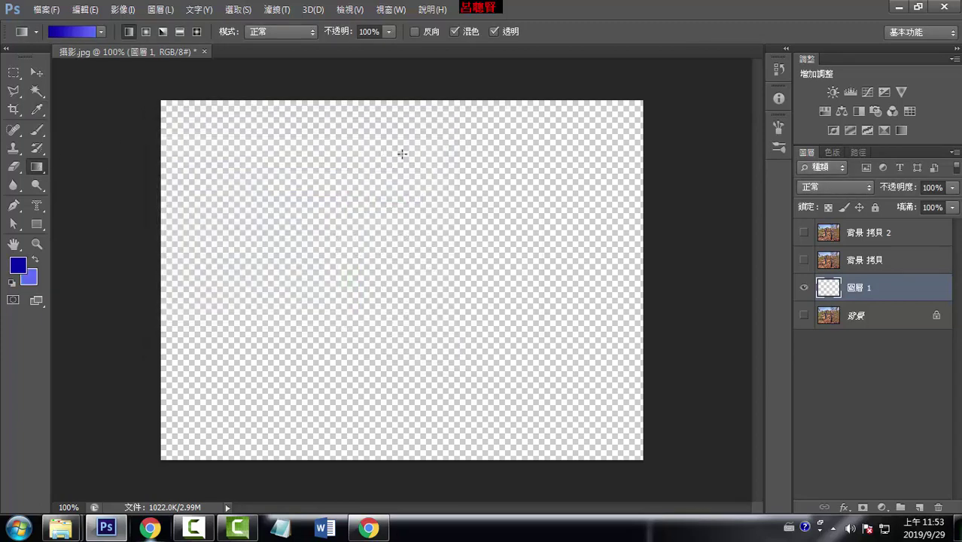
Redraw gradients on 圖層 1 until it fades from dark blue at top to light blue below
{"action": "left_click_drag", "start_coordinate": [390, 191], "coordinate": [393, 415]}
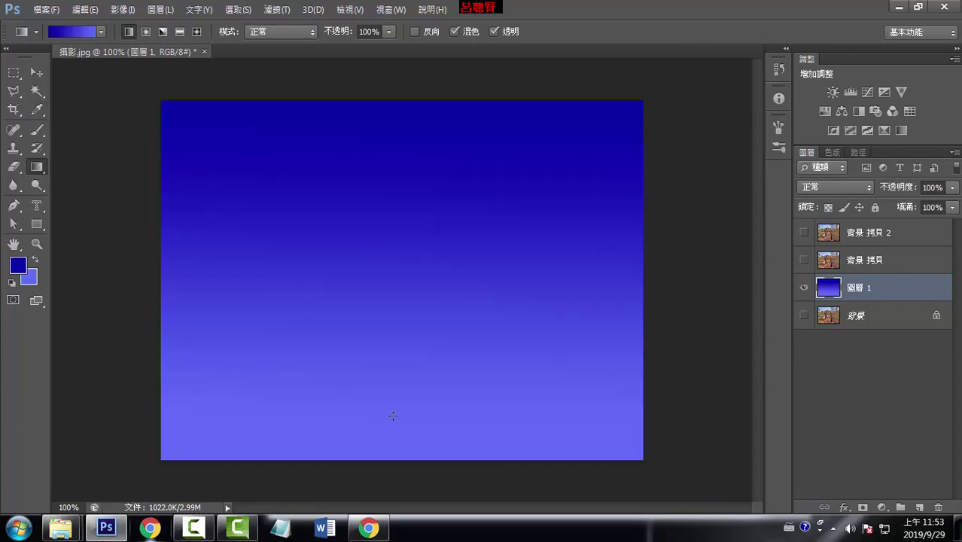
{"action": "left_click_drag", "start_coordinate": [395, 211], "coordinate": [389, 355]}
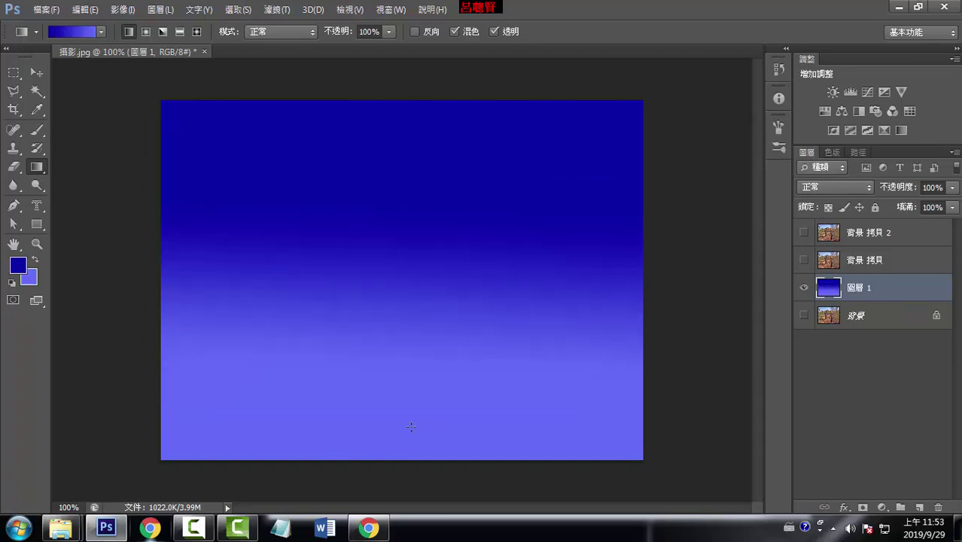
{"action": "left_click_drag", "start_coordinate": [394, 401], "coordinate": [391, 369]}
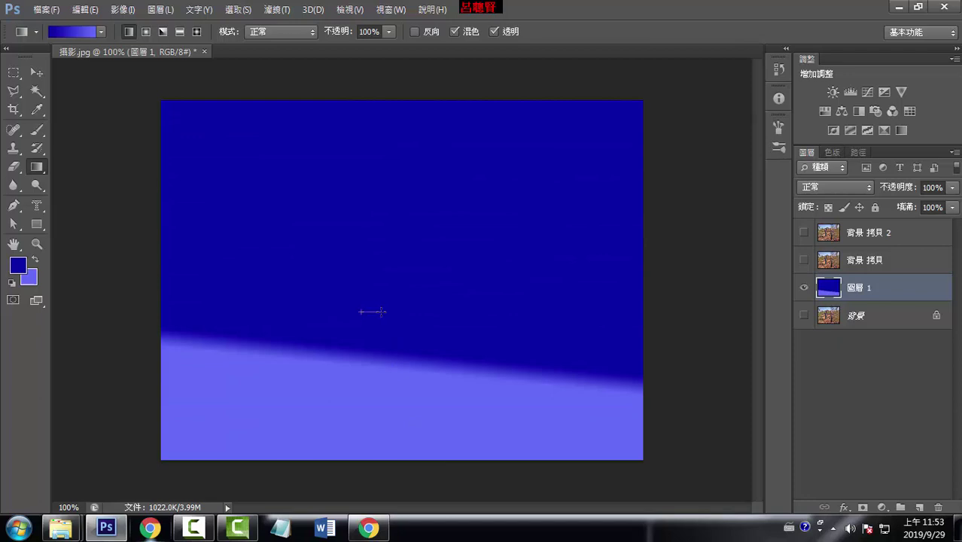
{"action": "left_click_drag", "start_coordinate": [383, 312], "coordinate": [413, 305]}
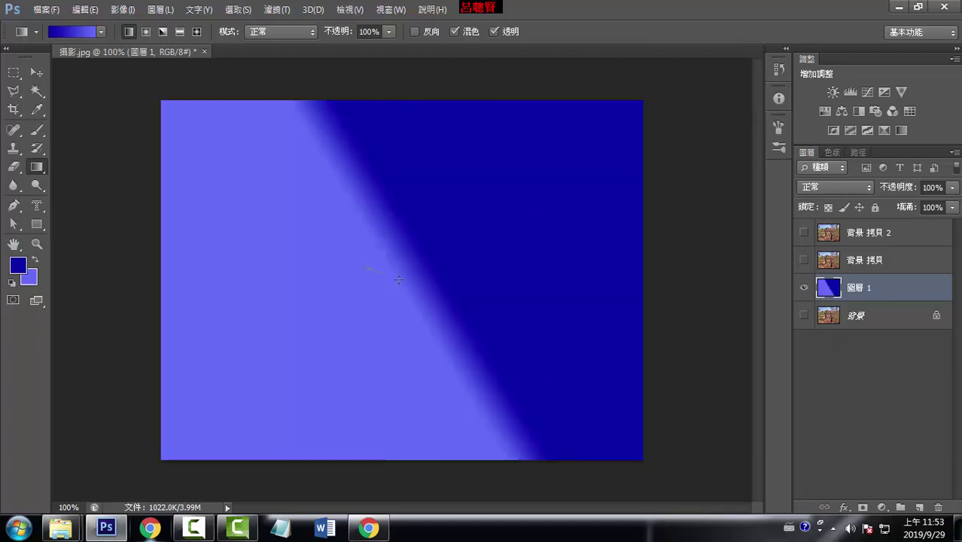
{"action": "left_click_drag", "start_coordinate": [399, 271], "coordinate": [402, 272]}
{"action": "left_click_drag", "start_coordinate": [294, 187], "coordinate": [562, 370]}
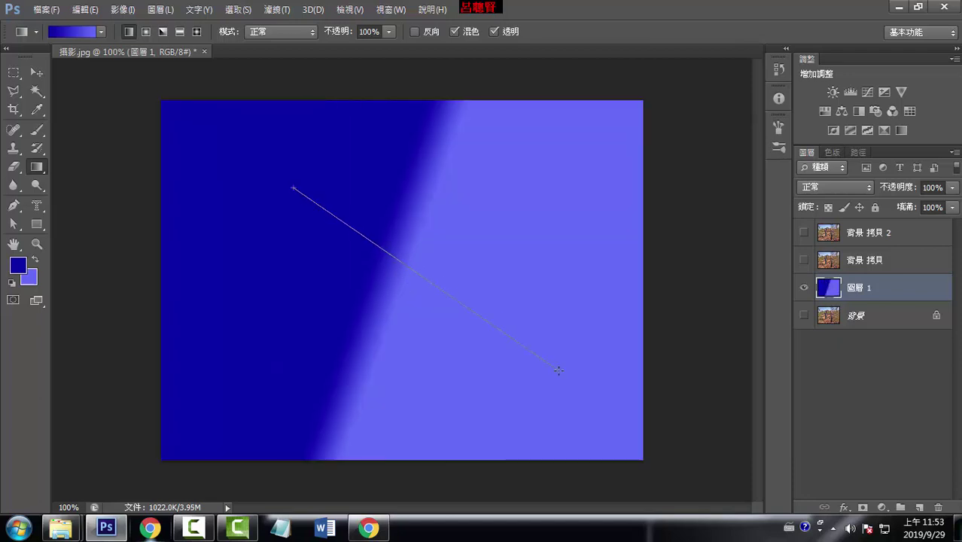
{"action": "left_click_drag", "start_coordinate": [584, 194], "coordinate": [379, 285]}
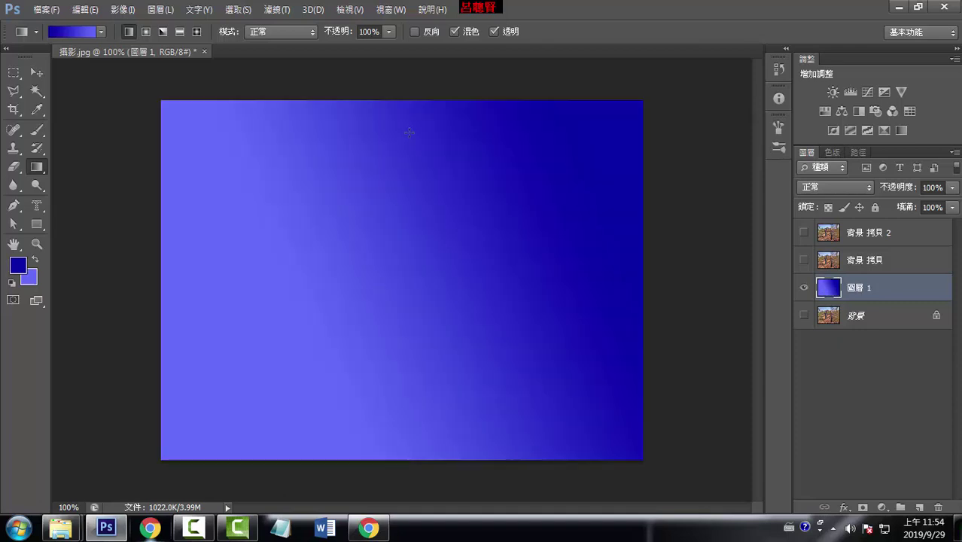
{"action": "left_click_drag", "start_coordinate": [409, 133], "coordinate": [407, 419]}
{"action": "left_click_drag", "start_coordinate": [418, 370], "coordinate": [406, 415]}
{"action": "left_click_drag", "start_coordinate": [388, 142], "coordinate": [385, 339]}
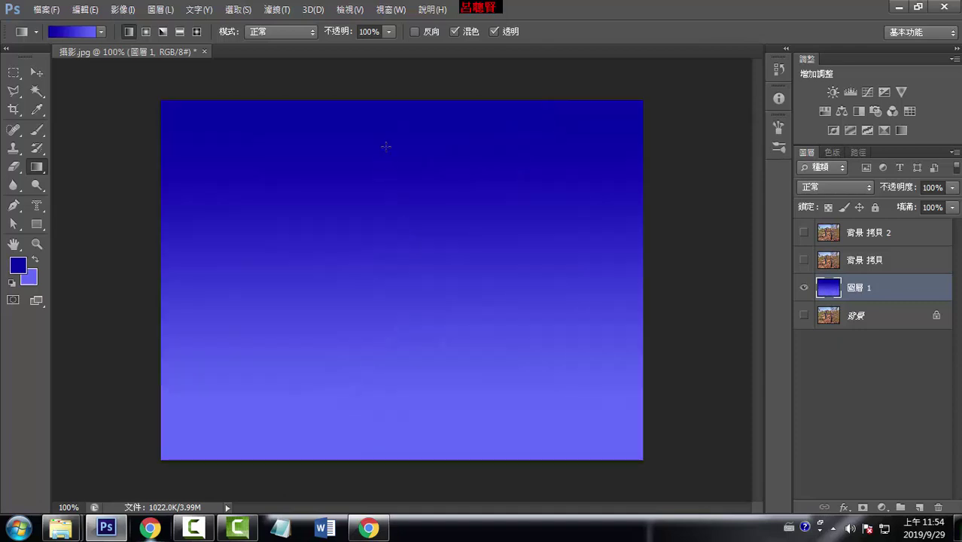
{"action": "left_click_drag", "start_coordinate": [385, 399], "coordinate": [384, 406]}
{"action": "left_click_drag", "start_coordinate": [396, 283], "coordinate": [400, 408]}
{"action": "left_click_drag", "start_coordinate": [386, 118], "coordinate": [401, 452]}
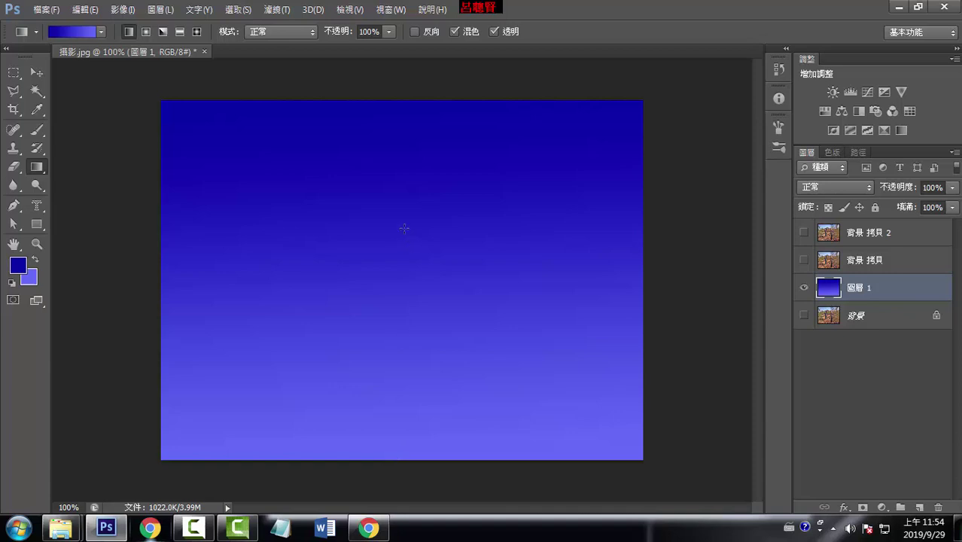
{"action": "left_click_drag", "start_coordinate": [400, 315], "coordinate": [401, 310]}
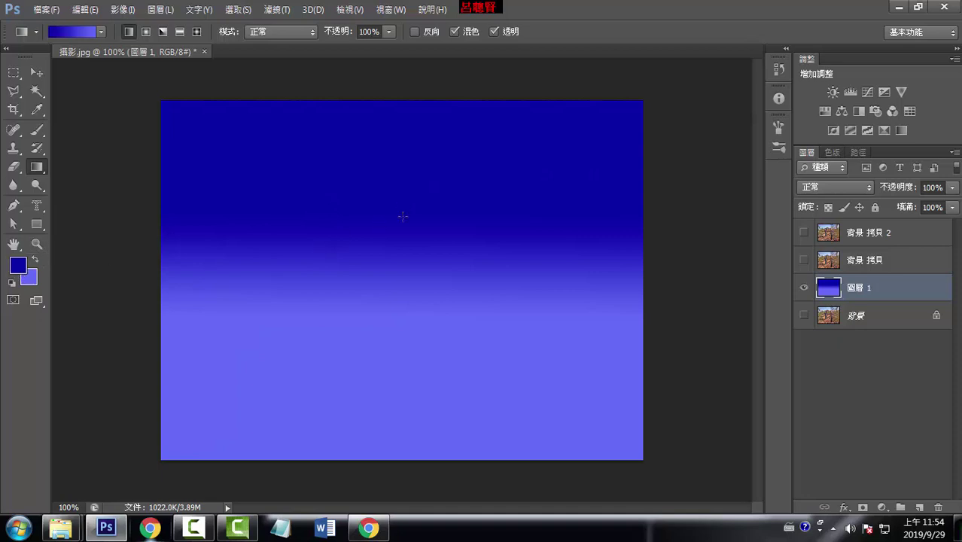
{"action": "left_click_drag", "start_coordinate": [405, 393], "coordinate": [405, 393]}
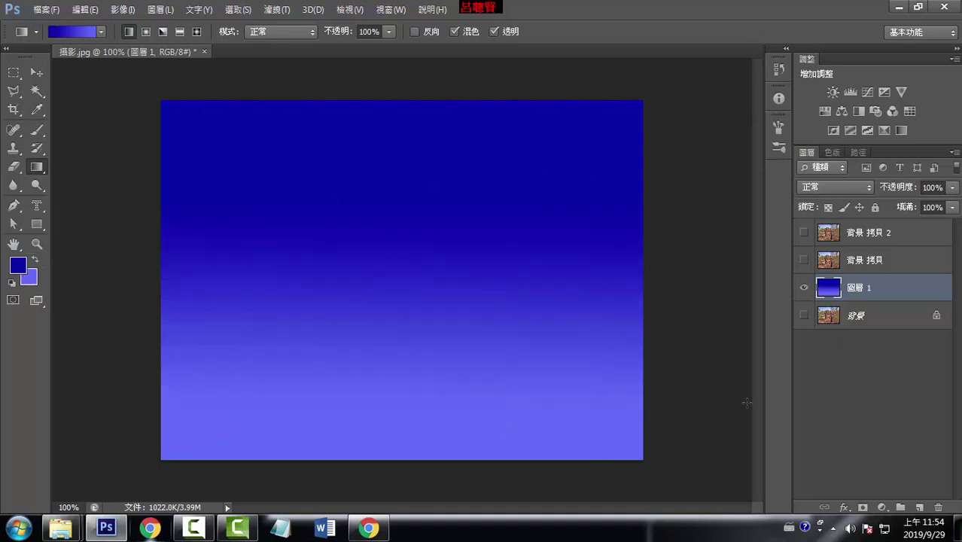
Hide 圖層 1, show 背景 拷貝 and make it the active layer, checking the example image
{"action": "left_click", "coordinate": [804, 288]}
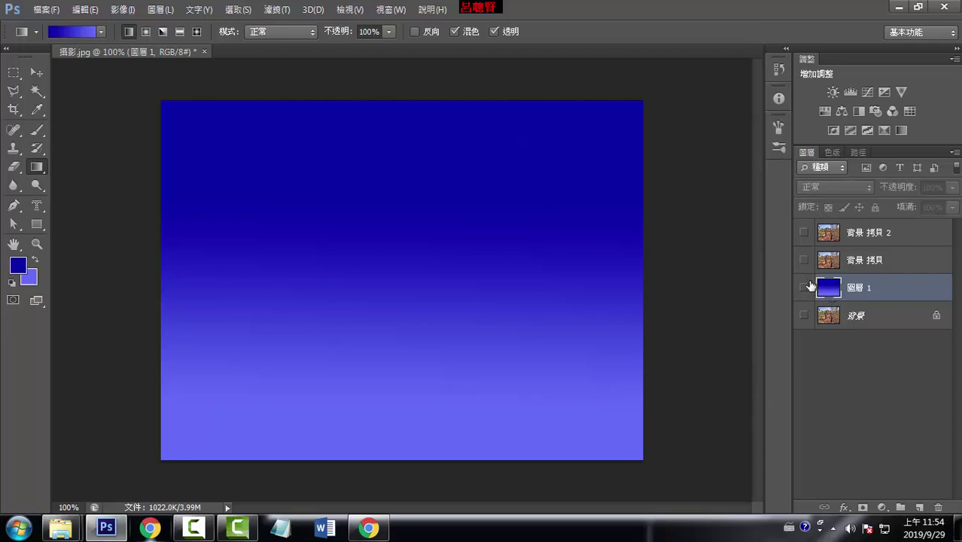
{"action": "left_click", "coordinate": [804, 260]}
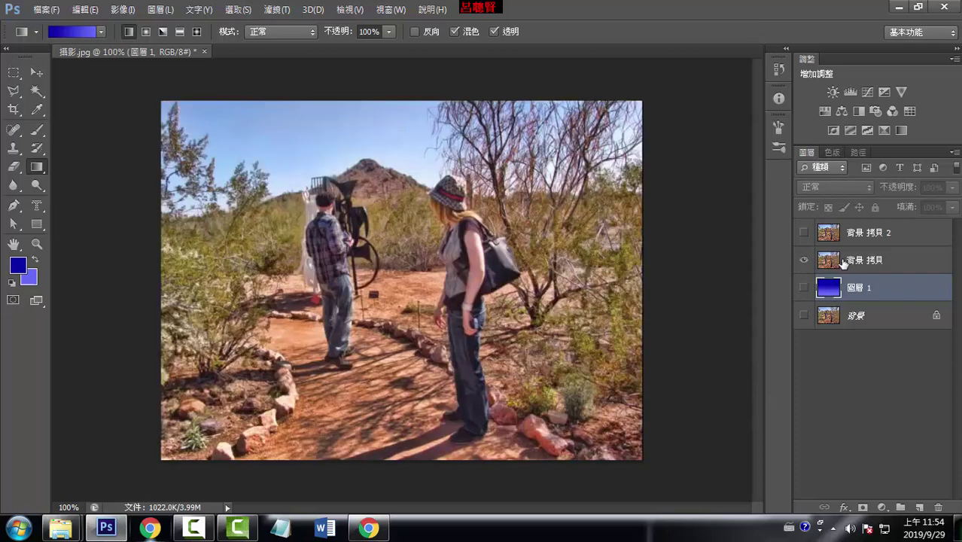
{"action": "left_click", "coordinate": [368, 527]}
{"action": "mouse_move", "coordinate": [482, 275]}
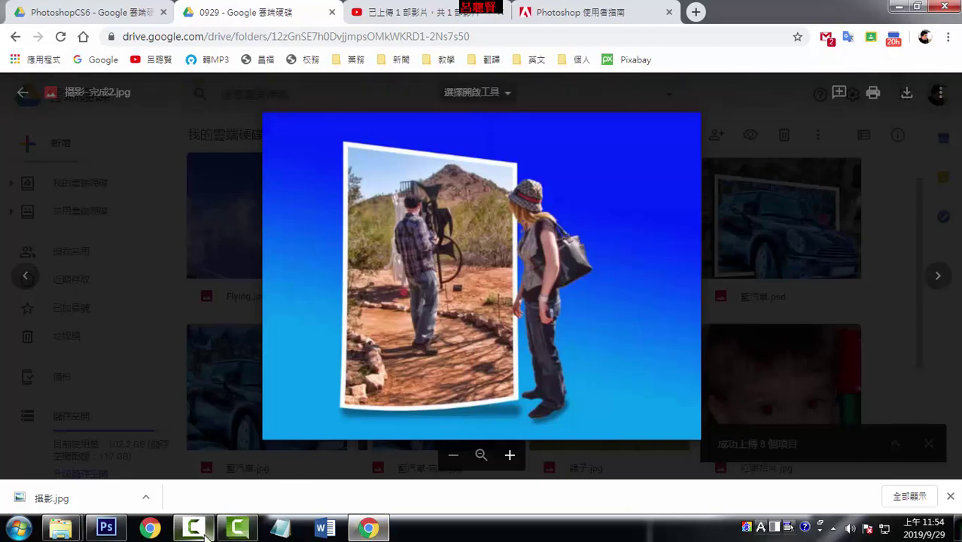
{"action": "left_click", "coordinate": [106, 527]}
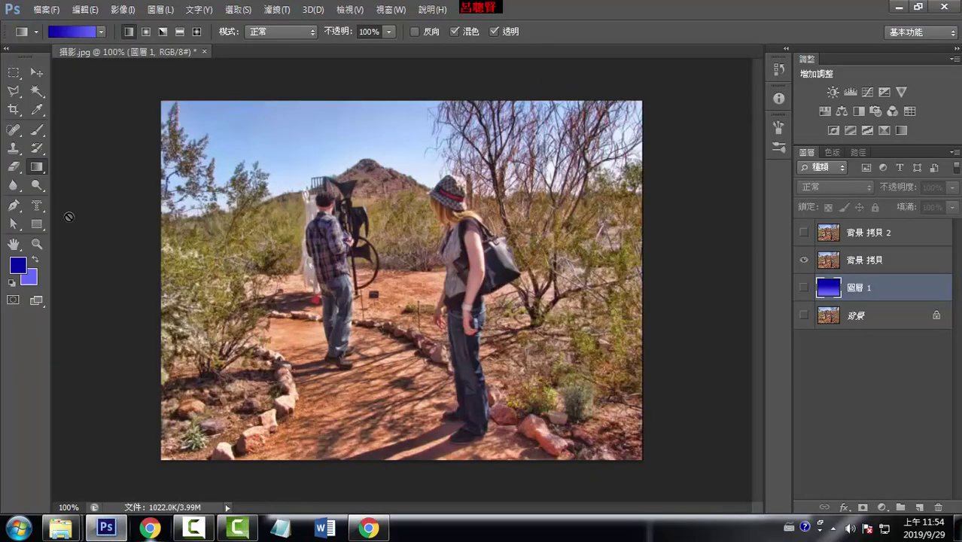
{"action": "left_click", "coordinate": [14, 73]}
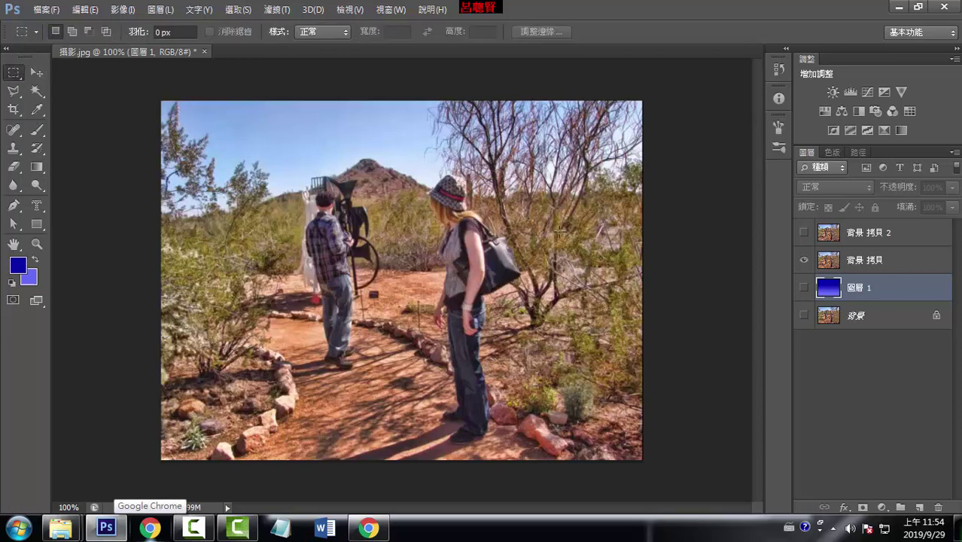
{"action": "left_click", "coordinate": [876, 265]}
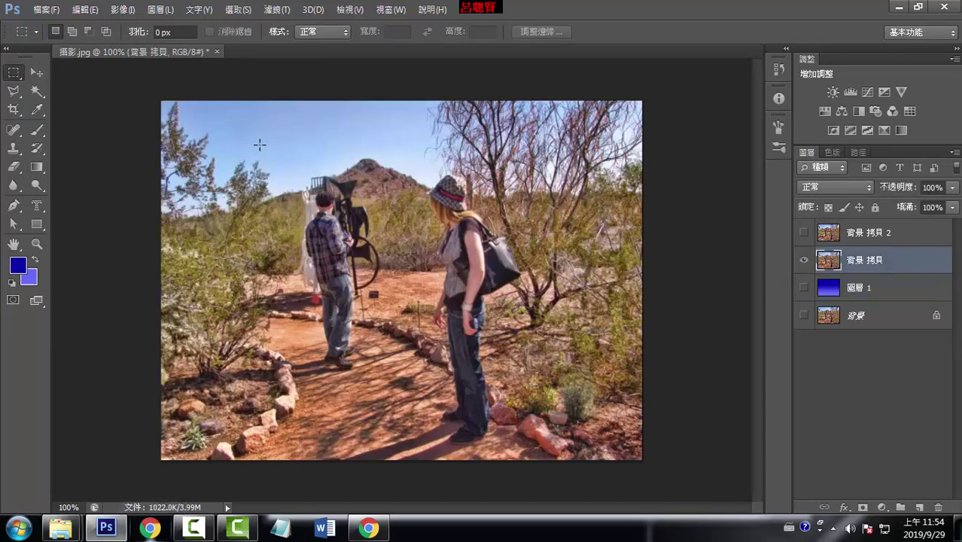
Draw a tall rectangular selection around the man and path, its right edge along the woman
{"action": "mouse_move", "coordinate": [244, 136]}
{"action": "left_mouse_down"}
{"action": "mouse_move", "coordinate": [426, 406]}
{"action": "mouse_move", "coordinate": [443, 398]}
{"action": "left_mouse_up"}
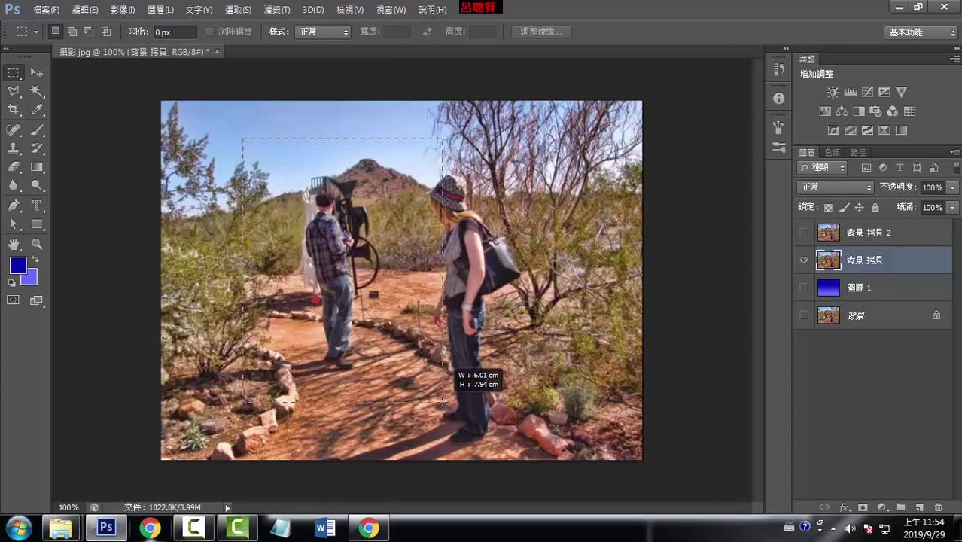
{"action": "left_click_drag", "start_coordinate": [443, 398], "coordinate": [443, 397]}
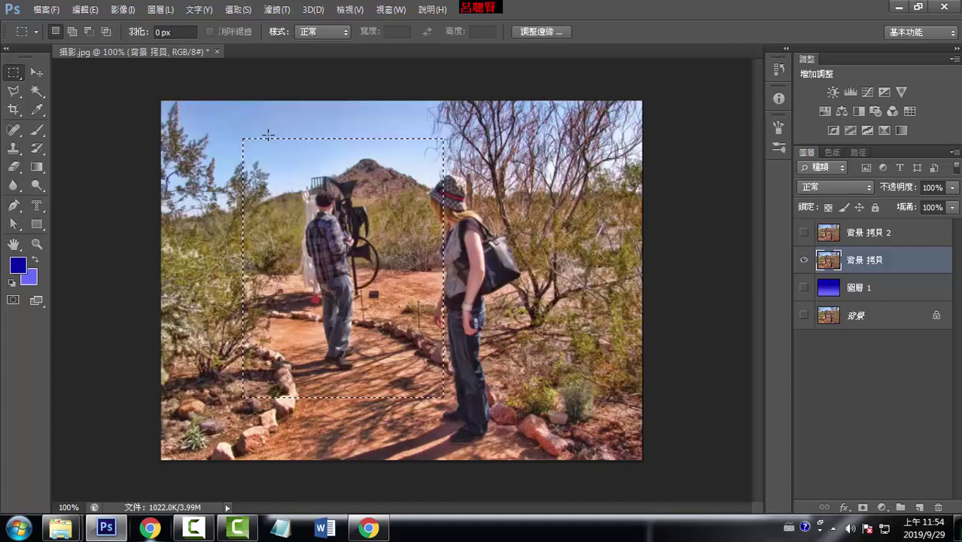
{"action": "mouse_move", "coordinate": [243, 135]}
{"action": "left_mouse_down"}
{"action": "mouse_move", "coordinate": [409, 430]}
{"action": "mouse_move", "coordinate": [446, 424]}
{"action": "left_mouse_up"}
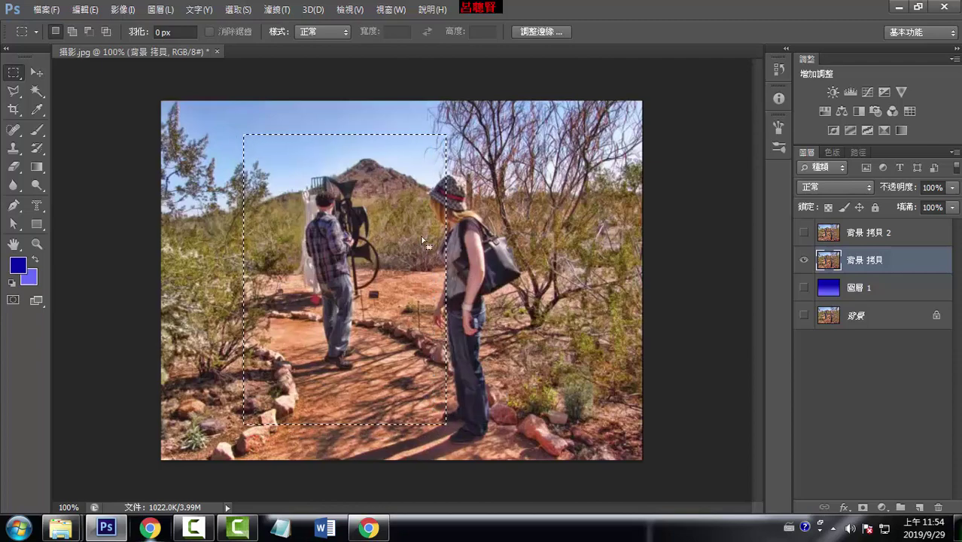
{"action": "left_click_drag", "start_coordinate": [254, 137], "coordinate": [207, 133]}
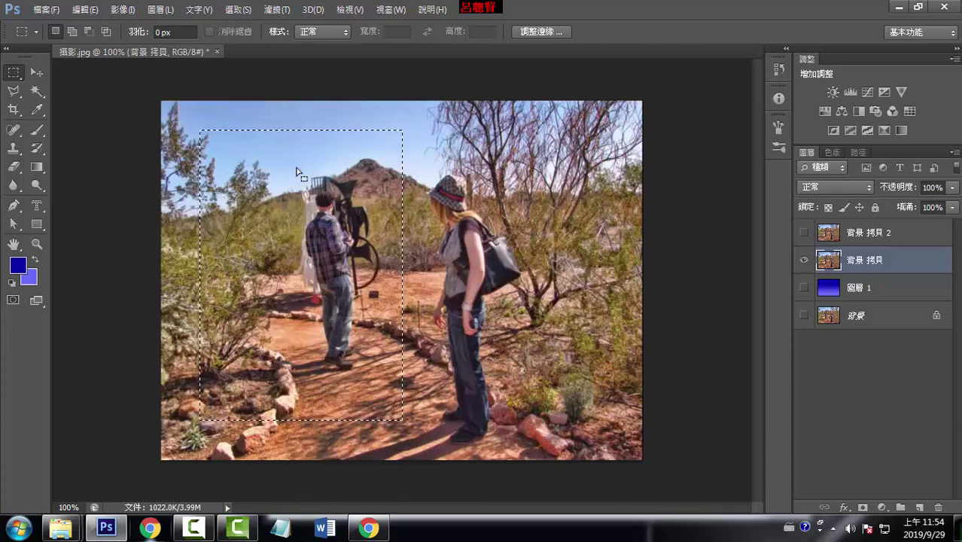
{"action": "left_click_drag", "start_coordinate": [285, 180], "coordinate": [326, 174]}
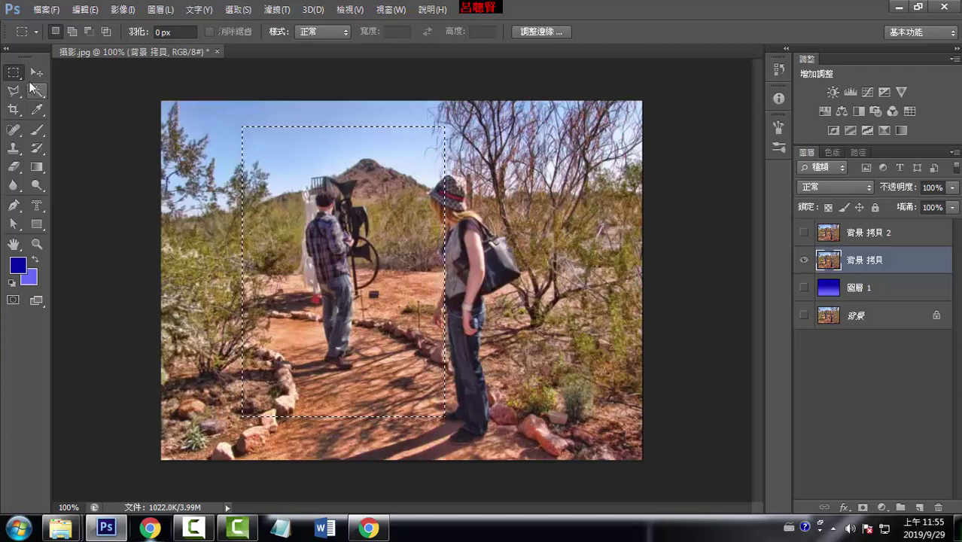
Put the selection into Transform Selection (變形選取範圍) warp (彎曲) mode
{"action": "right_click", "coordinate": [364, 230]}
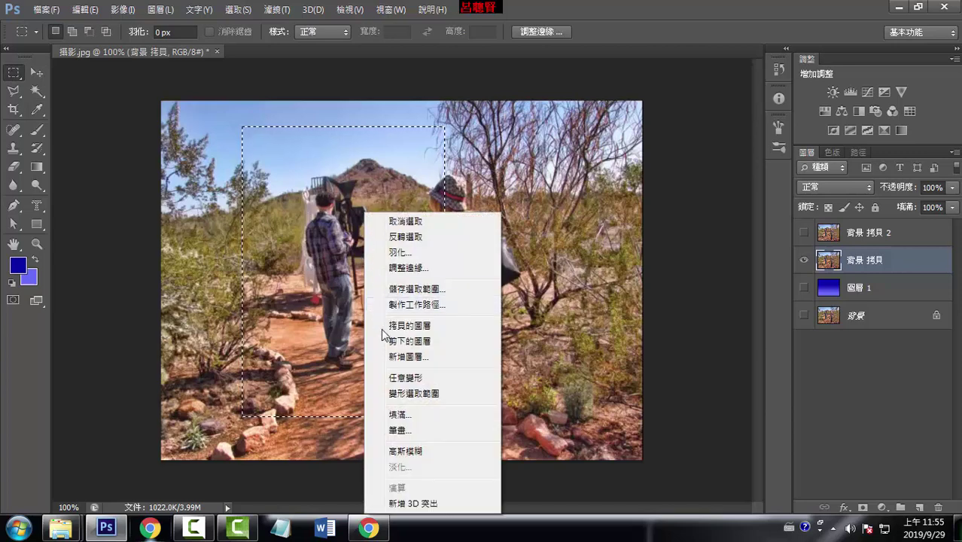
{"action": "left_click", "coordinate": [406, 394]}
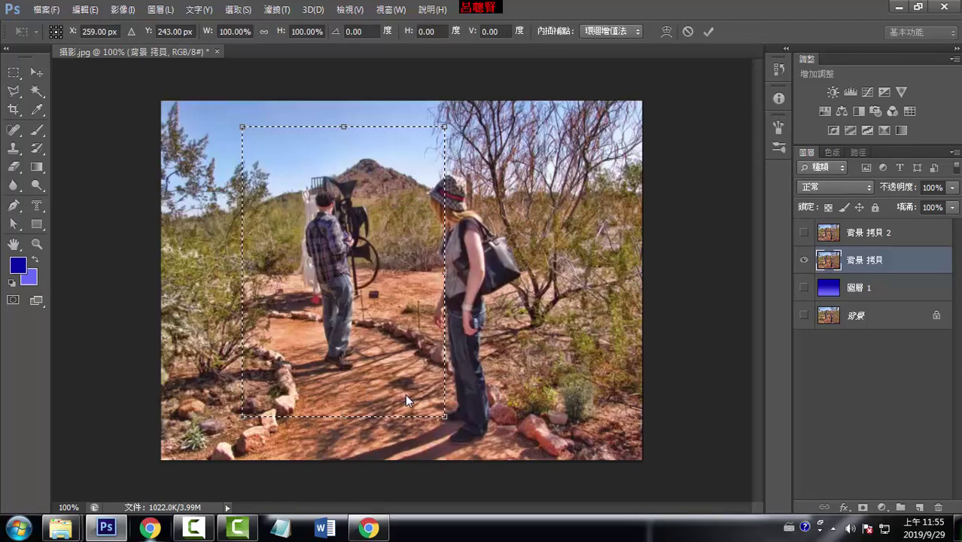
{"action": "right_click", "coordinate": [393, 357]}
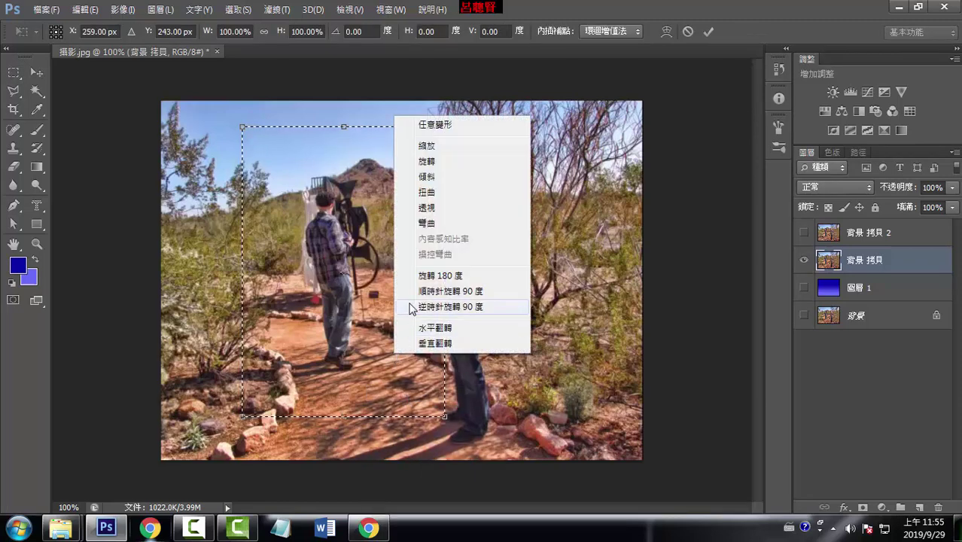
{"action": "left_click", "coordinate": [426, 223]}
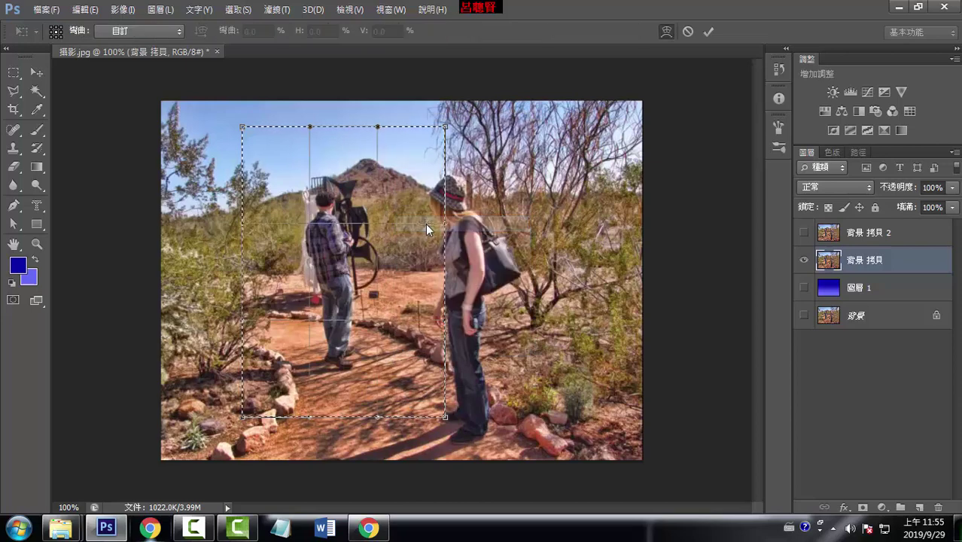
Drag the warp corners outward into a slightly slanted, tapered frame shape
{"action": "left_click_drag", "start_coordinate": [440, 398], "coordinate": [444, 399]}
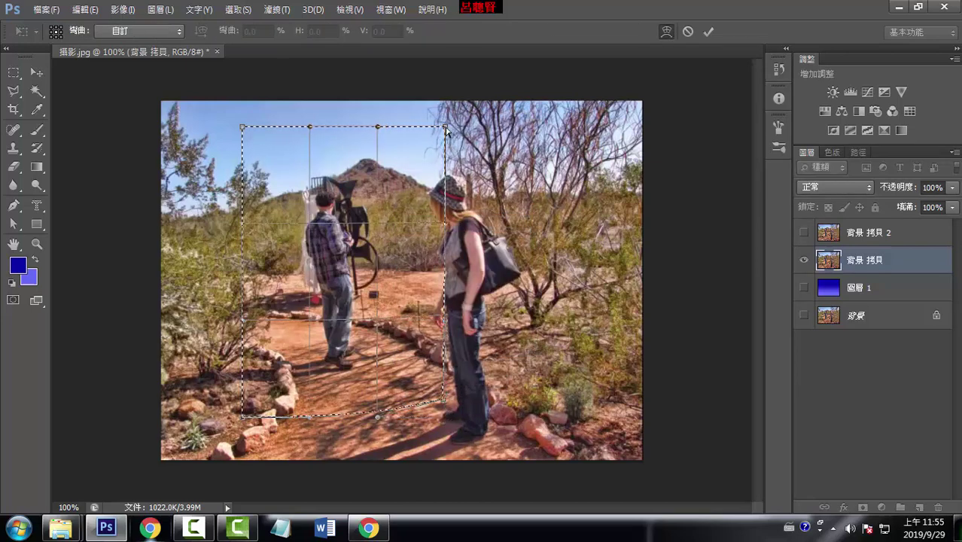
{"action": "left_click_drag", "start_coordinate": [437, 128], "coordinate": [454, 133]}
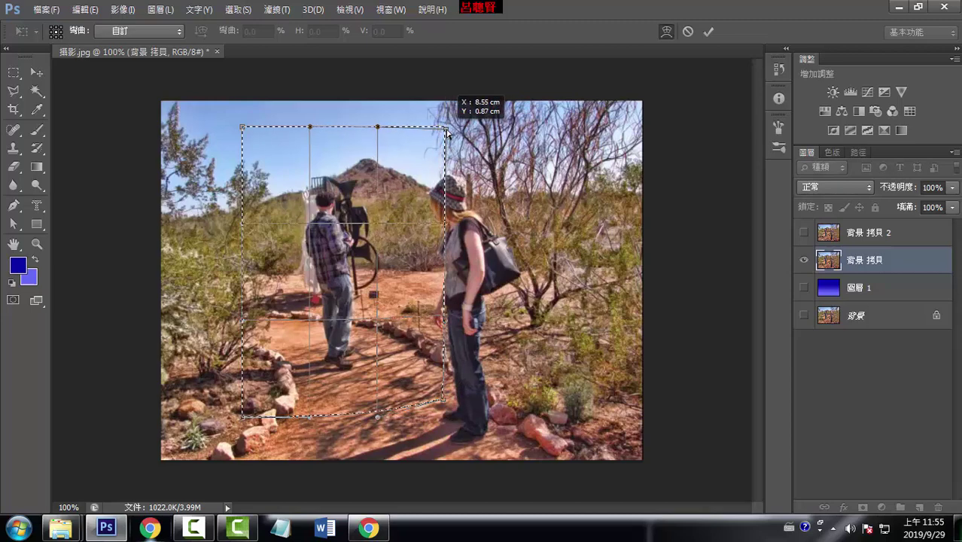
{"action": "left_click_drag", "start_coordinate": [241, 128], "coordinate": [229, 141]}
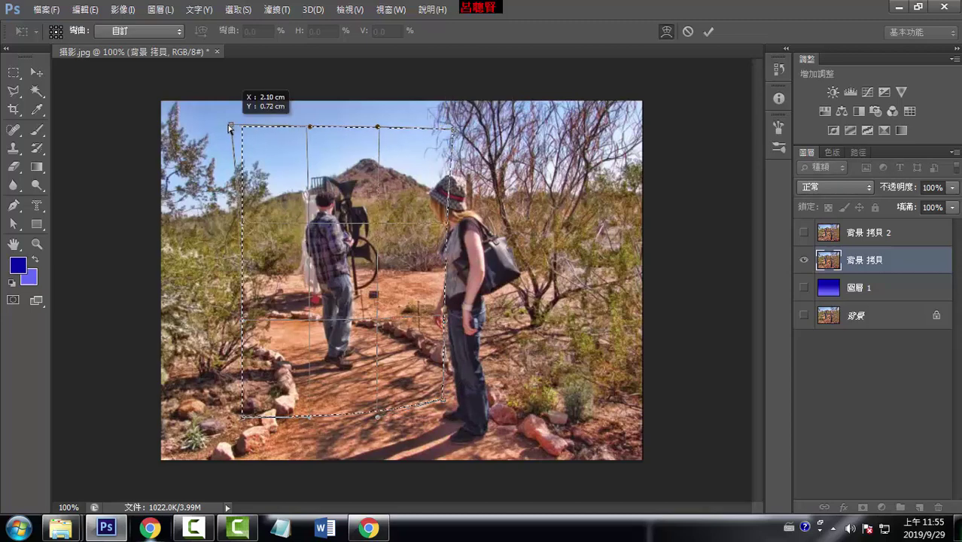
{"action": "mouse_move", "coordinate": [242, 416]}
{"action": "left_mouse_down"}
{"action": "mouse_move", "coordinate": [243, 435]}
{"action": "mouse_move", "coordinate": [235, 430]}
{"action": "left_mouse_up"}
{"action": "left_click_drag", "start_coordinate": [444, 402], "coordinate": [451, 426]}
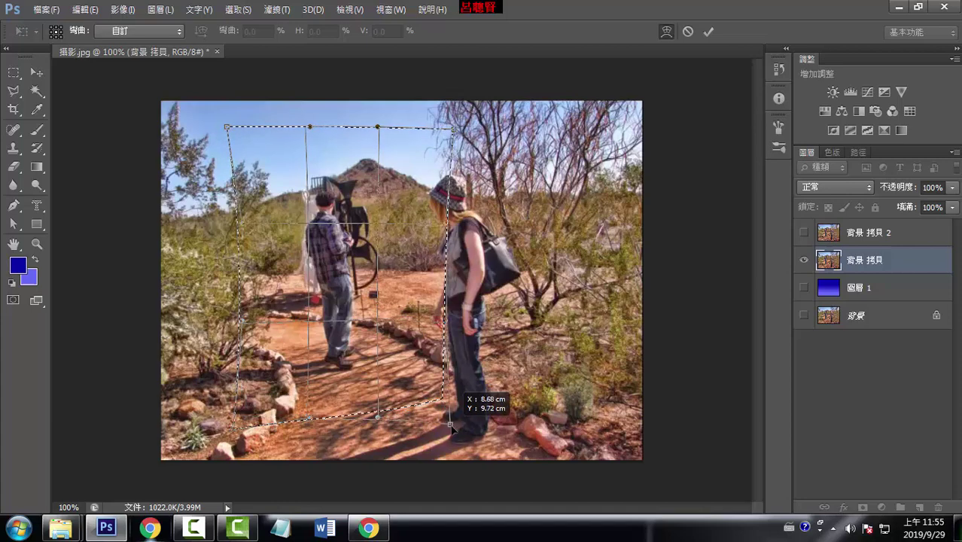
{"action": "left_click_drag", "start_coordinate": [447, 363], "coordinate": [454, 315]}
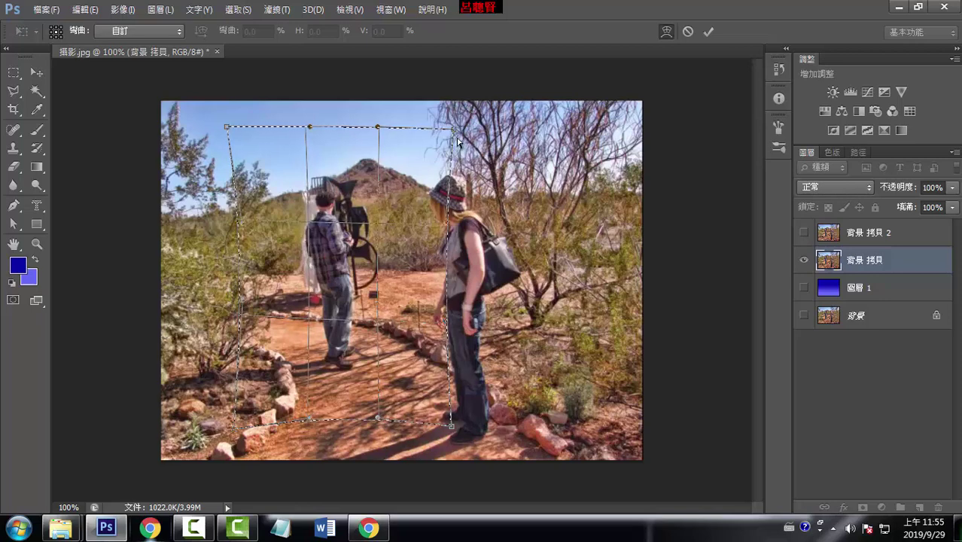
{"action": "left_click_drag", "start_coordinate": [453, 130], "coordinate": [452, 126]}
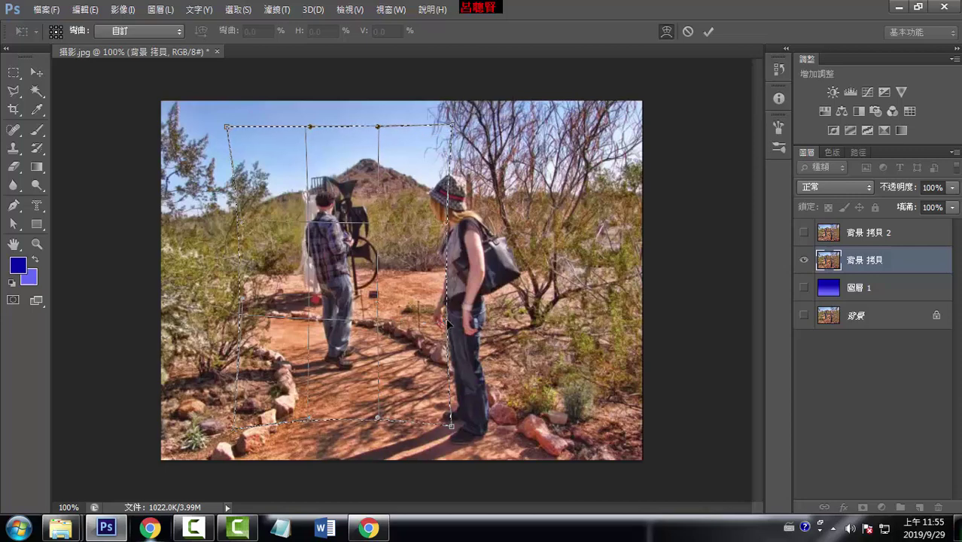
Commit the warp and stroke the selection with a 15 px near-white (f5f5fa) border
{"action": "left_click", "coordinate": [707, 32]}
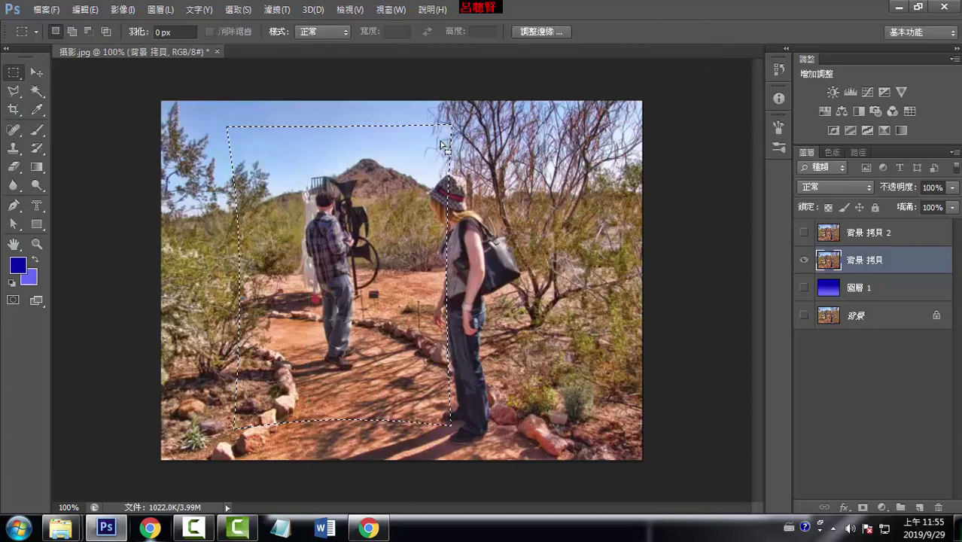
{"action": "right_click", "coordinate": [350, 219]}
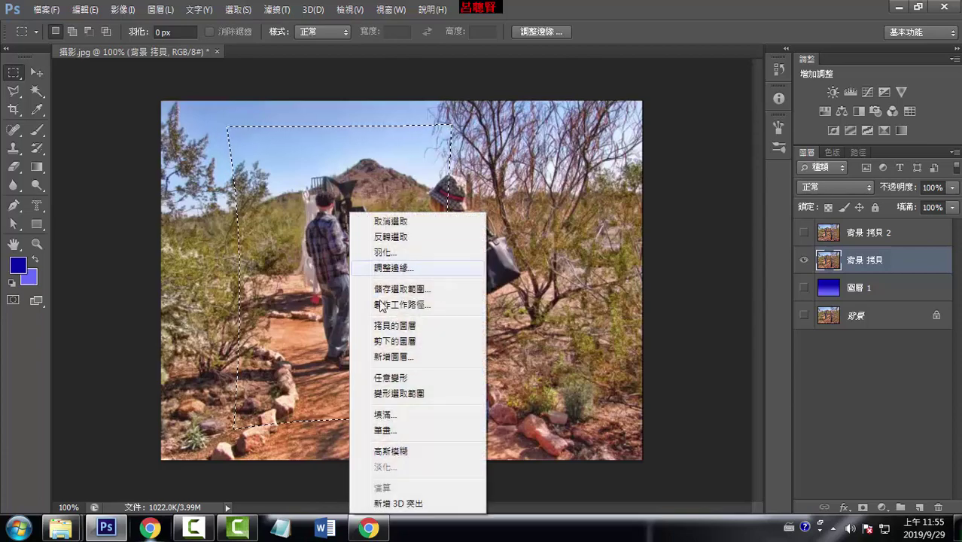
{"action": "left_click", "coordinate": [388, 432]}
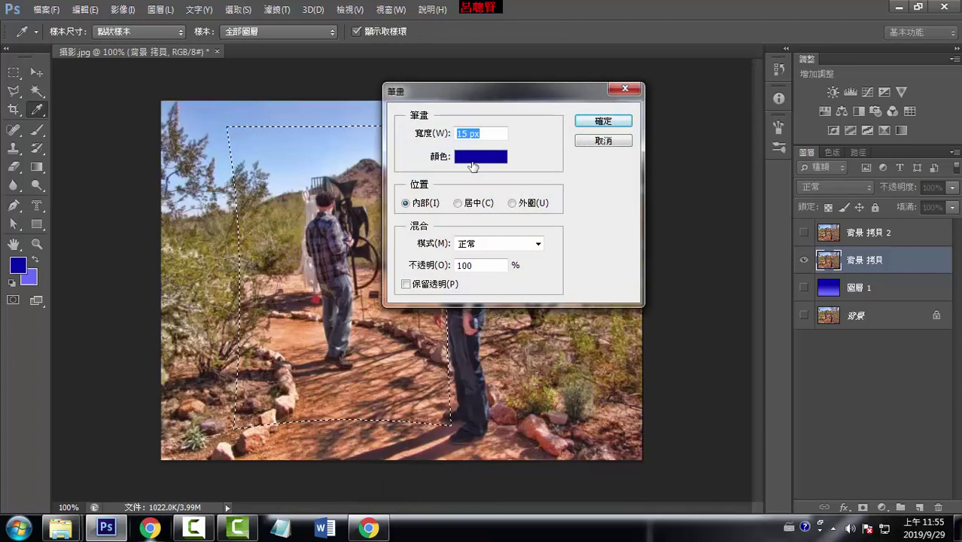
{"action": "left_click", "coordinate": [473, 159]}
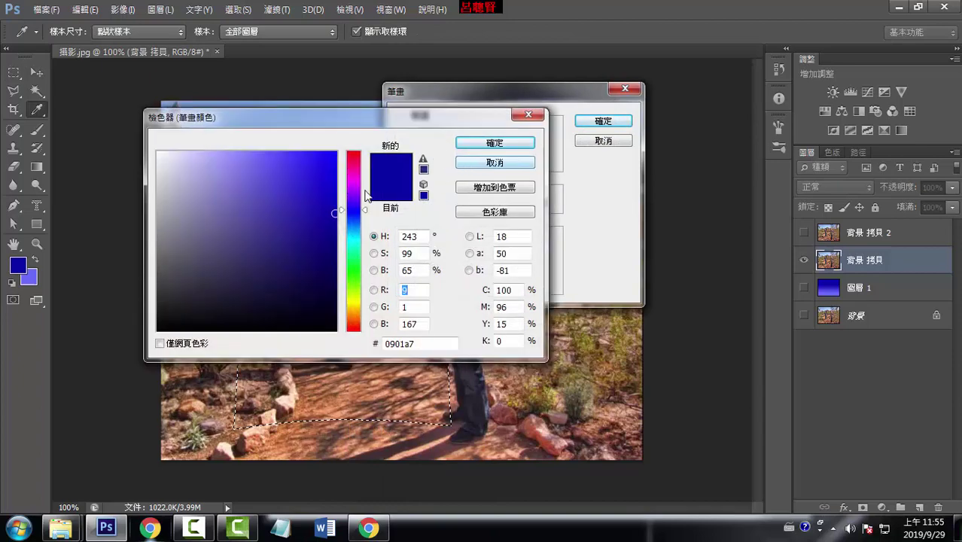
{"action": "left_click", "coordinate": [160, 155]}
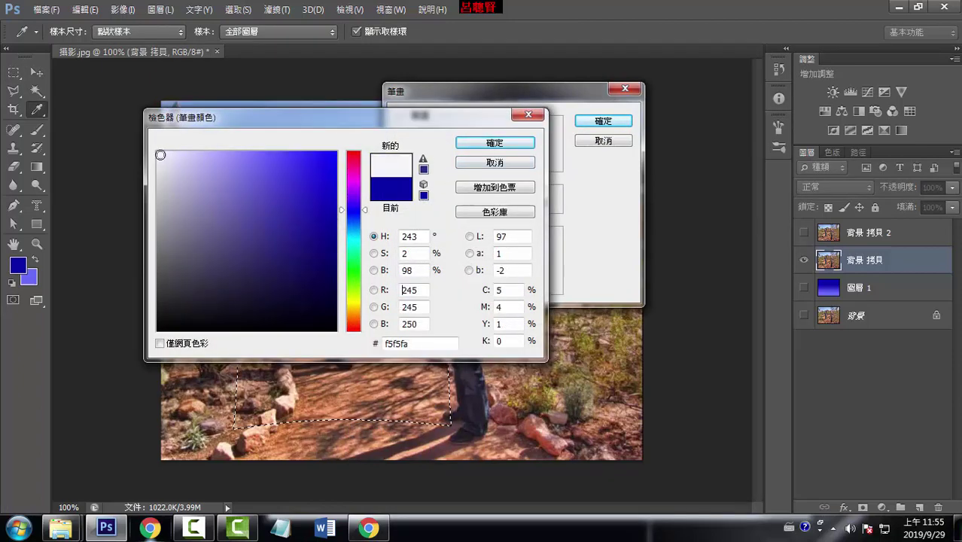
{"action": "left_click", "coordinate": [492, 144]}
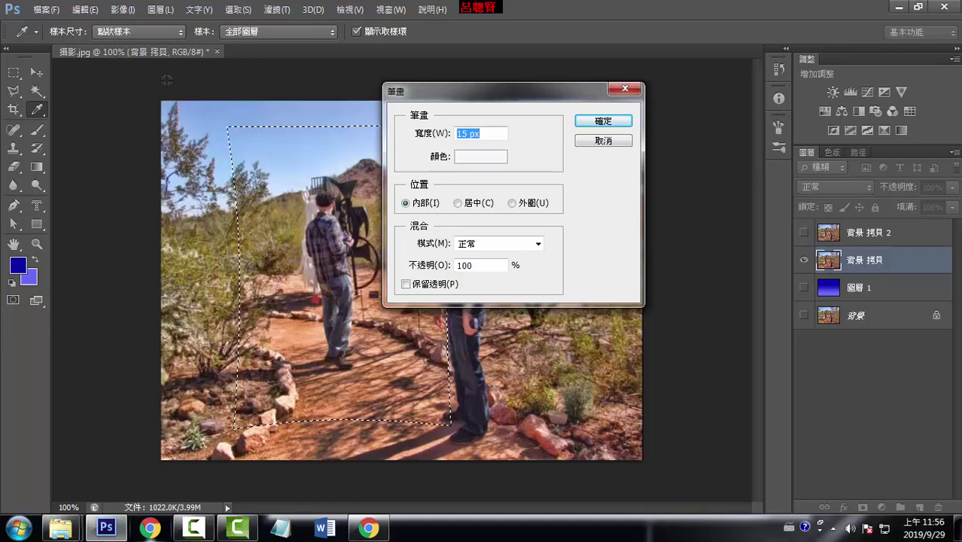
{"action": "left_click", "coordinate": [599, 122]}
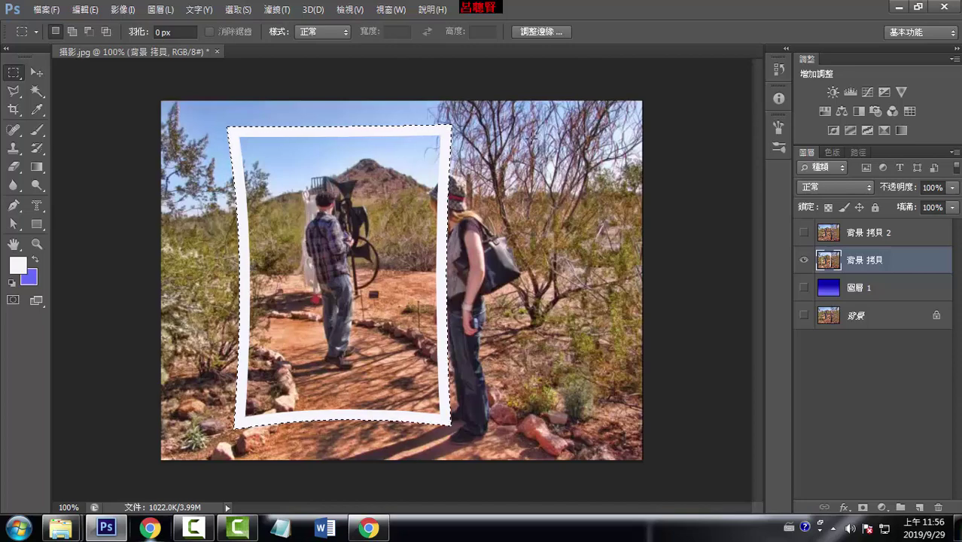
Undo that and restroke the selection with a 10 px Inside near-white border
{"action": "key", "text": "ctrl+z"}
{"action": "right_click", "coordinate": [378, 178]}
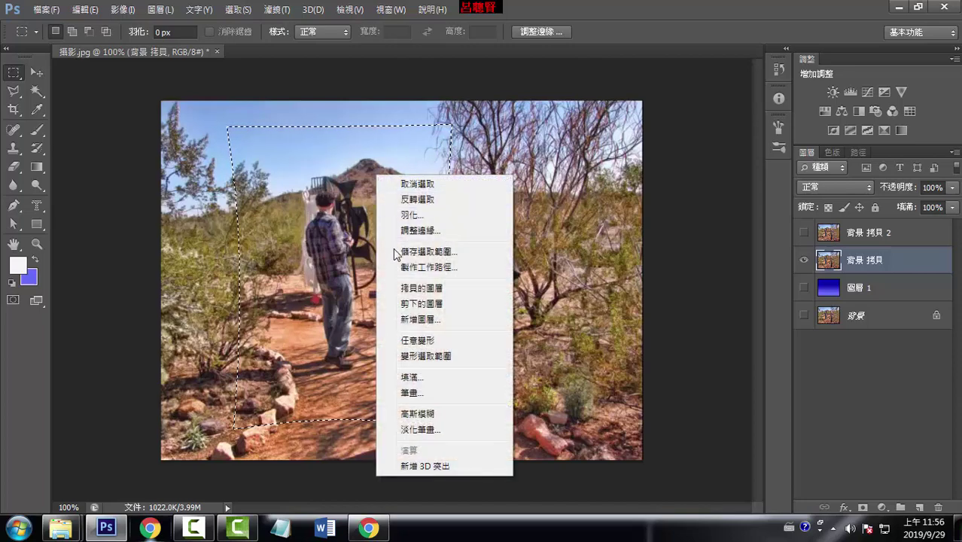
{"action": "left_click", "coordinate": [416, 385]}
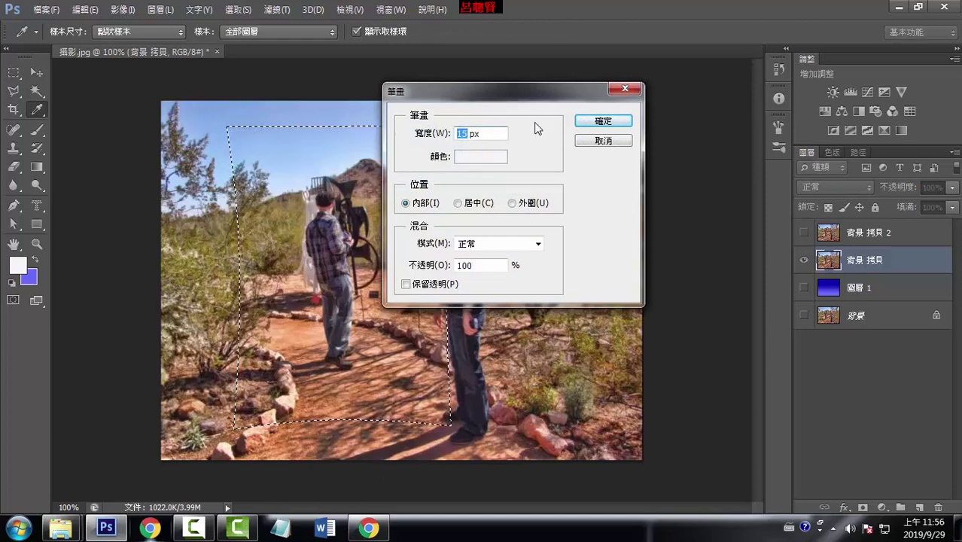
{"action": "type", "text": "10"}
{"action": "left_click", "coordinate": [604, 121]}
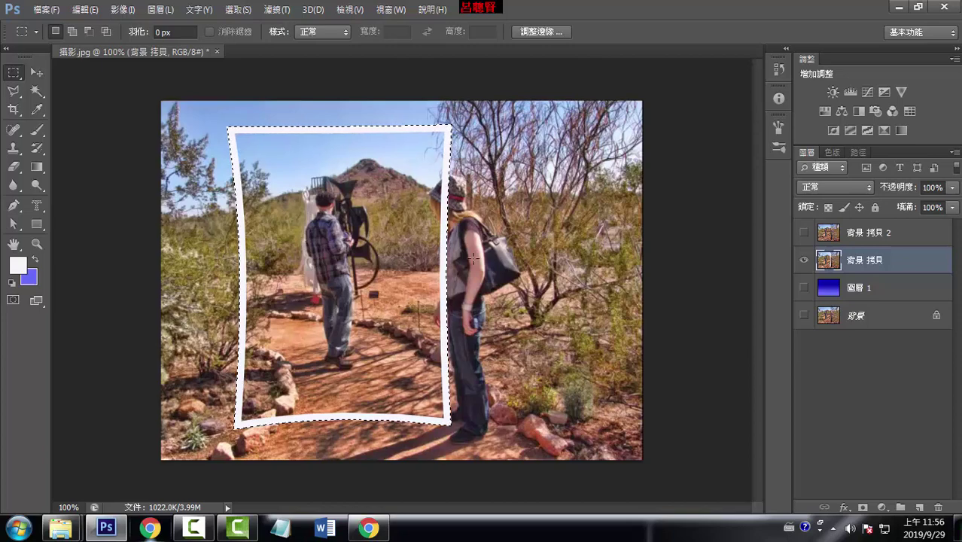
Invert the selection, delete everything outside the white frame, then deselect
{"action": "right_click", "coordinate": [401, 199]}
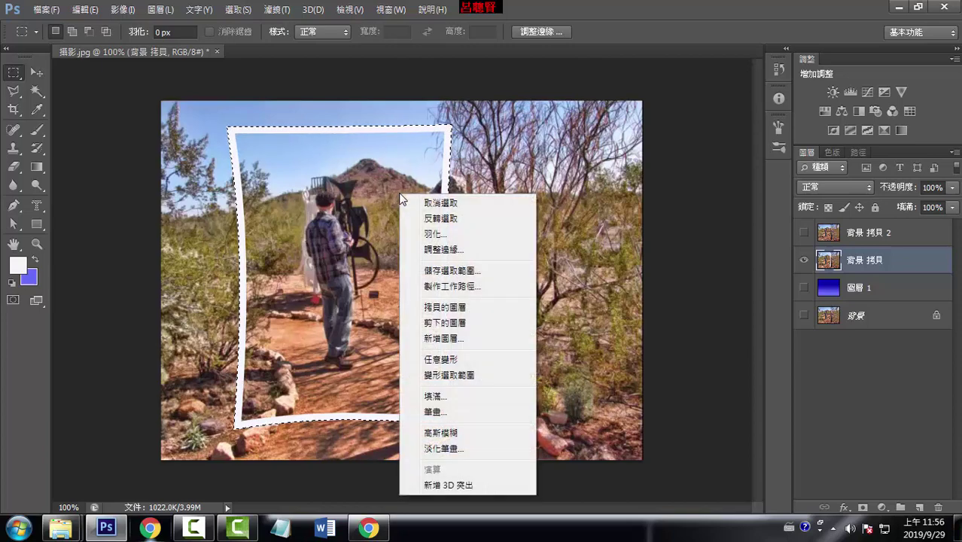
{"action": "left_click", "coordinate": [440, 219]}
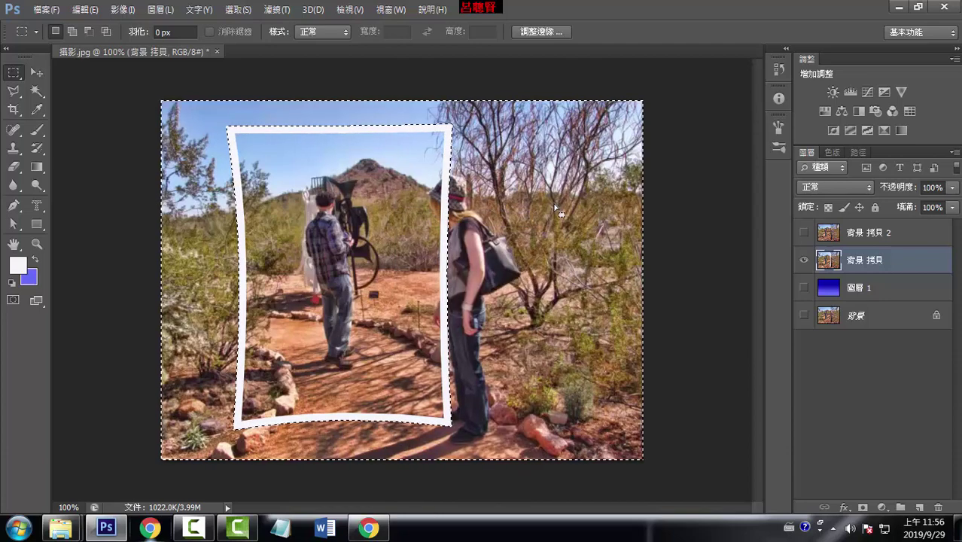
{"action": "key", "text": "Delete"}
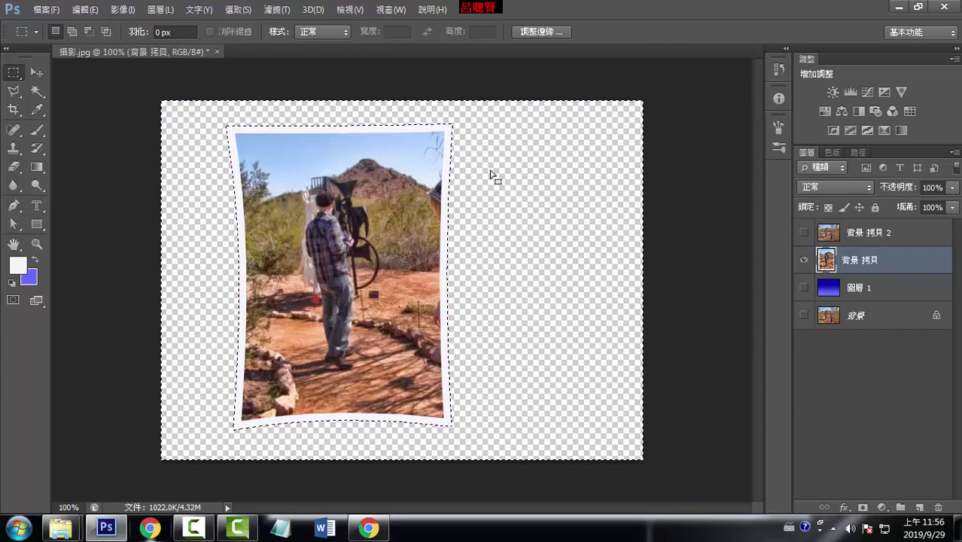
{"action": "left_click", "coordinate": [239, 10]}
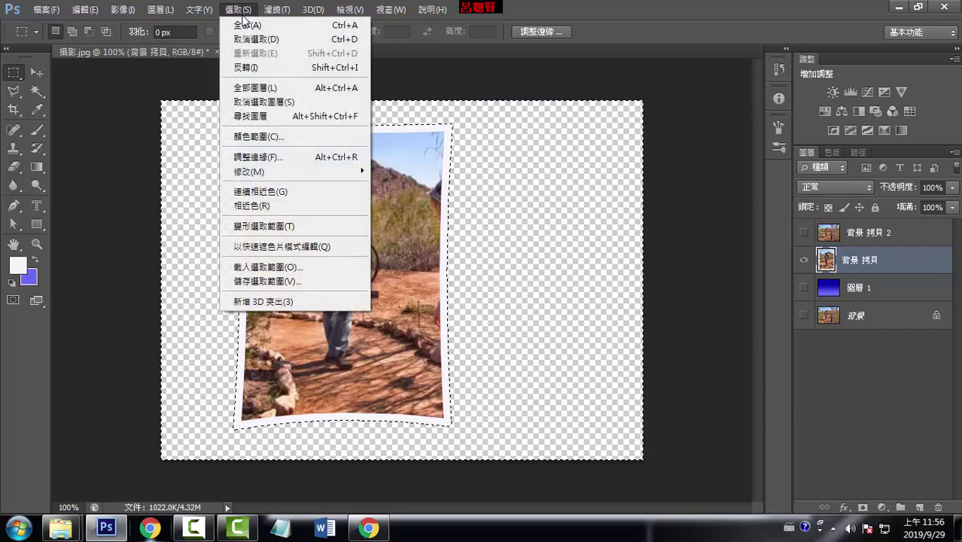
{"action": "left_click", "coordinate": [256, 39]}
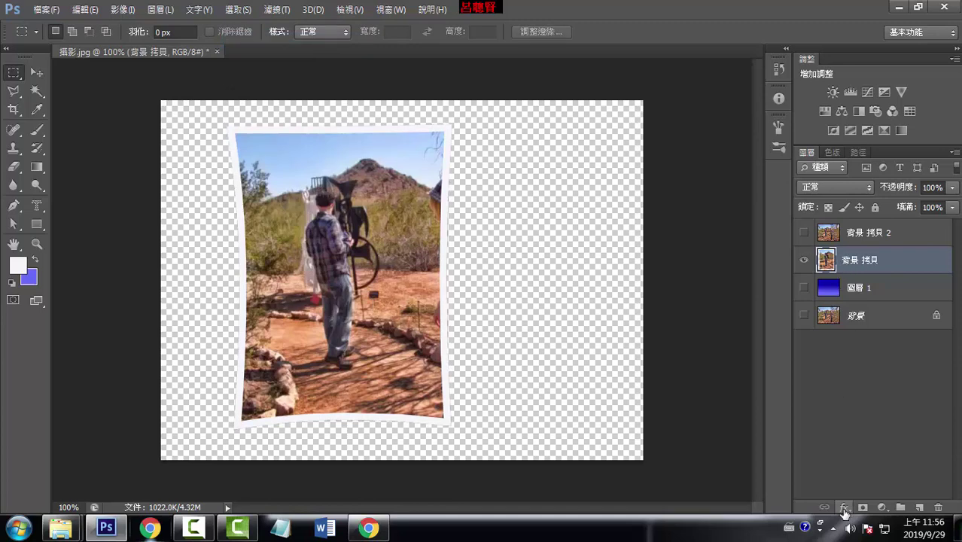
Add a Drop Shadow to 背景 拷貝 with 41° angle, 12 px distance and 10% spread
{"action": "right_click", "coordinate": [849, 265]}
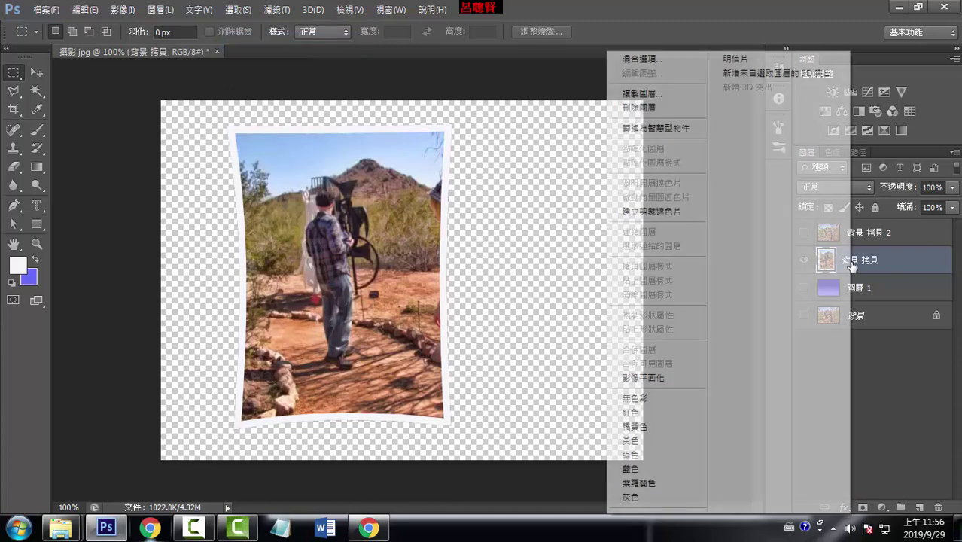
{"action": "left_click", "coordinate": [629, 64]}
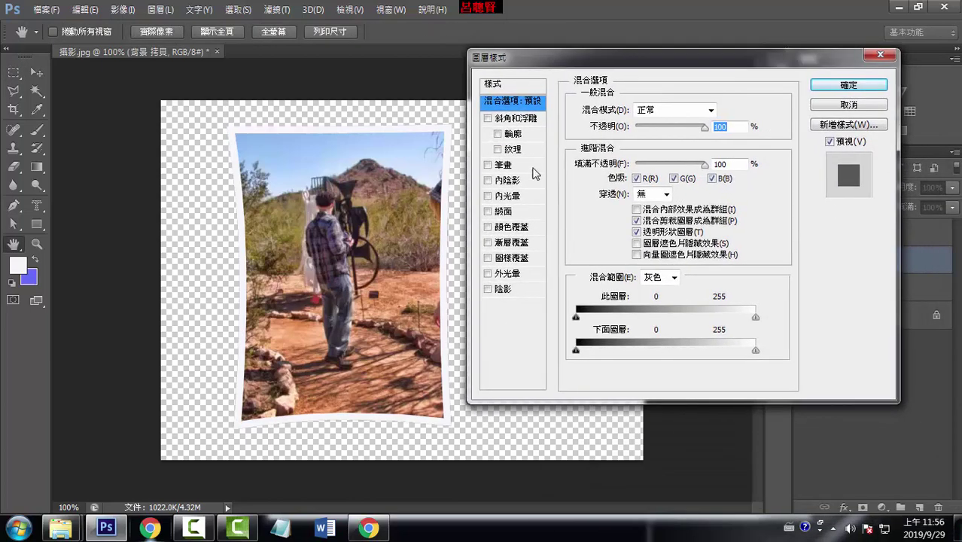
{"action": "left_click", "coordinate": [488, 289]}
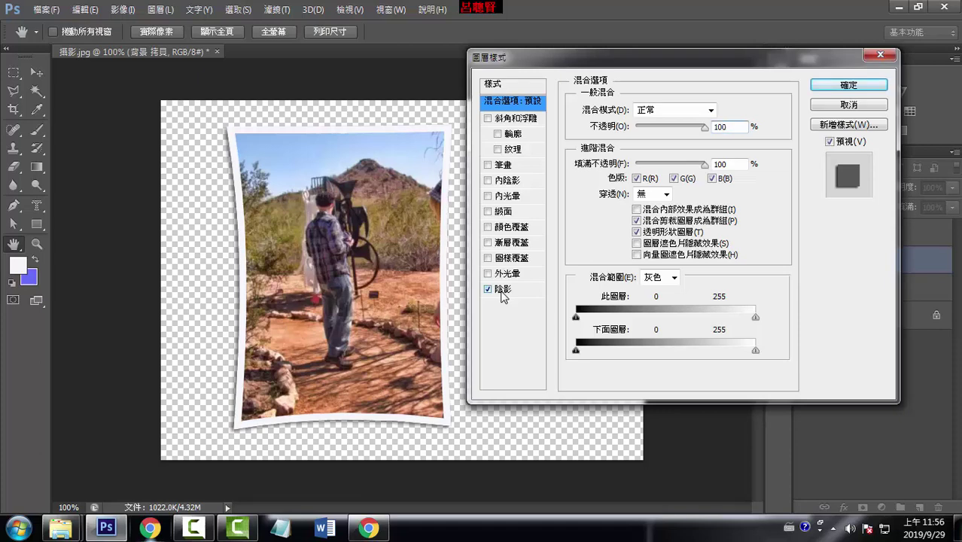
{"action": "left_click", "coordinate": [502, 293]}
{"action": "mouse_move", "coordinate": [648, 153]}
{"action": "left_mouse_down"}
{"action": "mouse_move", "coordinate": [641, 144]}
{"action": "mouse_move", "coordinate": [640, 202]}
{"action": "mouse_move", "coordinate": [643, 186]}
{"action": "left_mouse_up"}
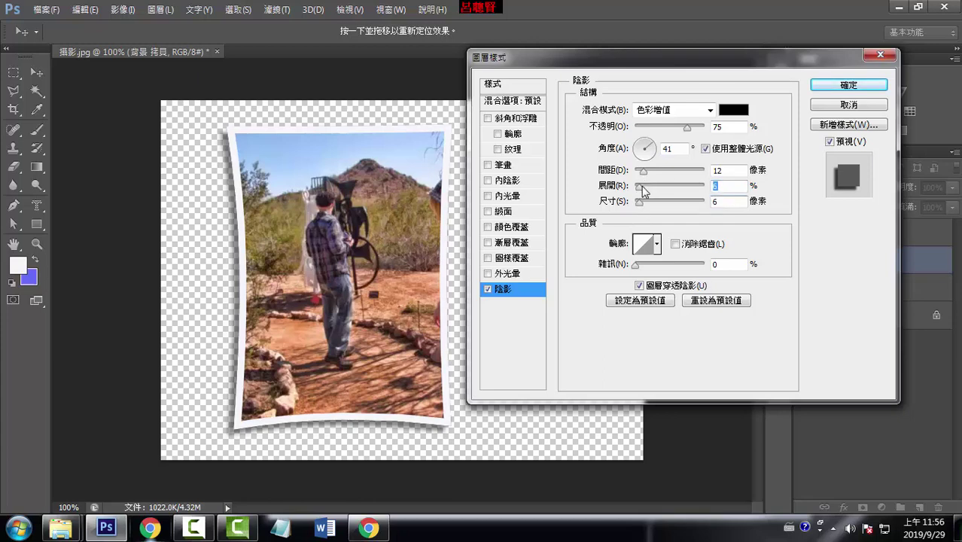
{"action": "left_click", "coordinate": [834, 85]}
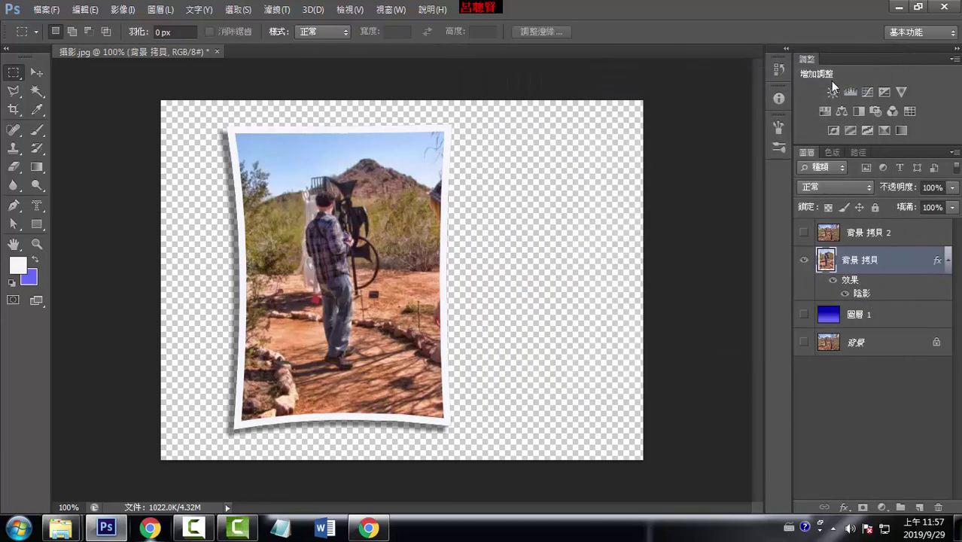
Show 背景 拷貝 2 instead of 背景 拷貝, then zoom to 500% centred on the woman's hat
{"action": "left_click", "coordinate": [804, 231]}
{"action": "left_click", "coordinate": [804, 259]}
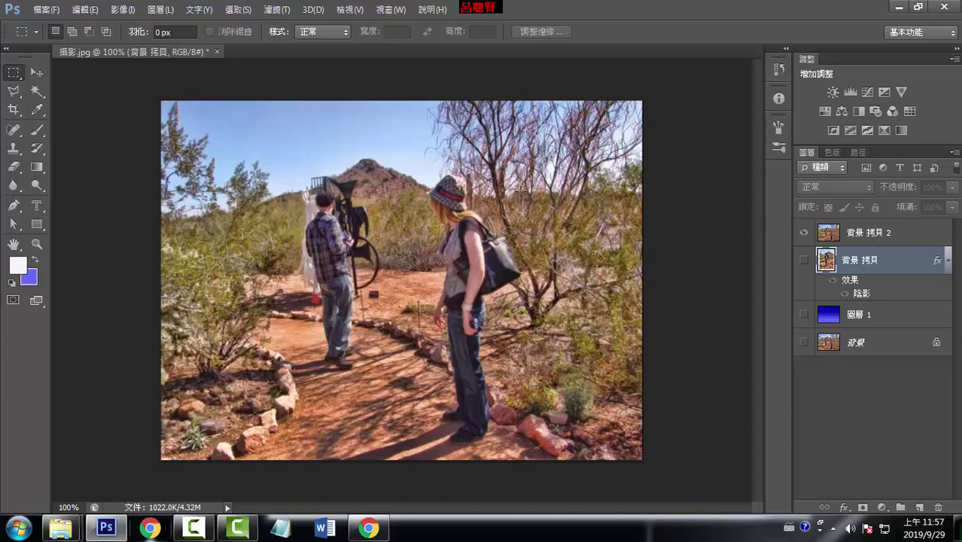
{"action": "key", "text": "ctrl+plus"}
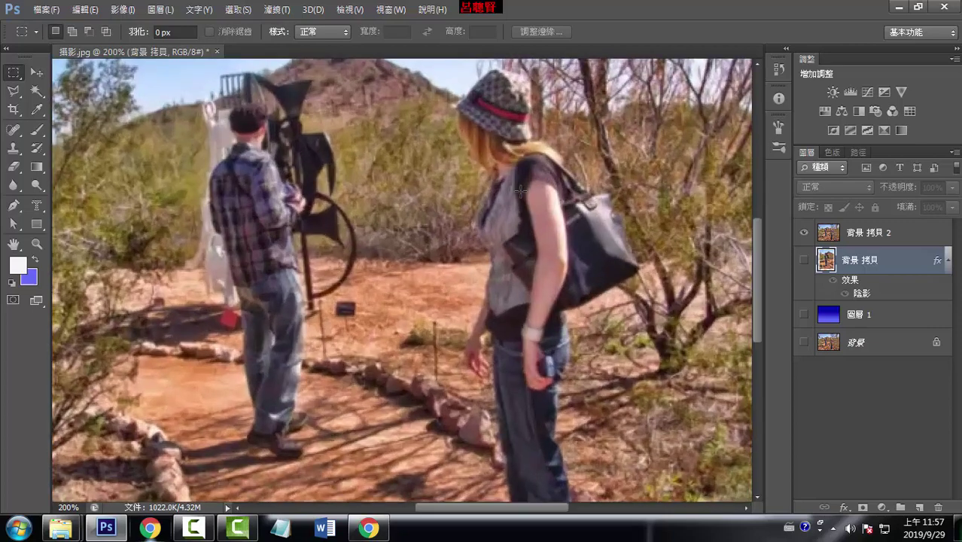
{"action": "key", "text": "ctrl+plus"}
{"action": "mouse_move", "coordinate": [573, 195]}
{"action": "left_mouse_down"}
{"action": "mouse_move", "coordinate": [513, 295]}
{"action": "mouse_move", "coordinate": [451, 300]}
{"action": "left_mouse_up"}
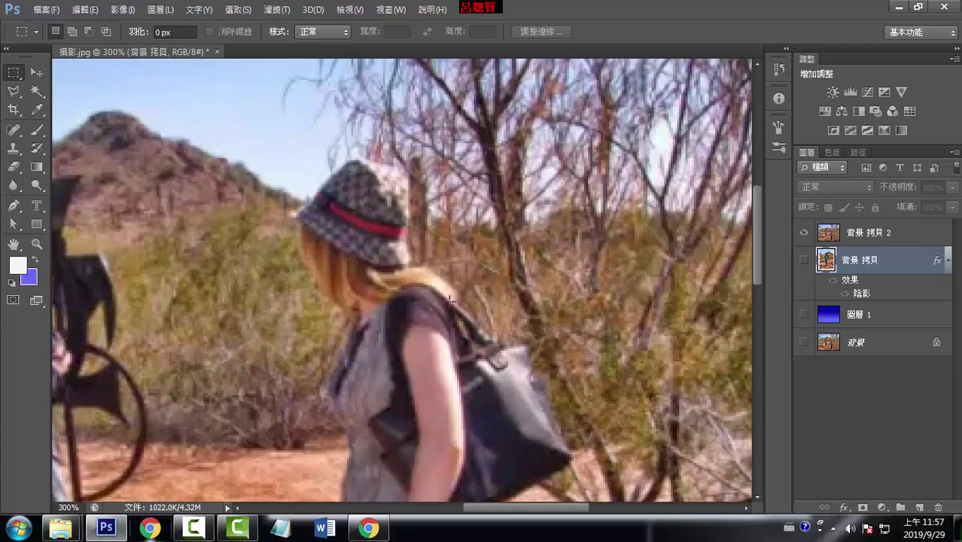
{"action": "key", "text": "ctrl+plus"}
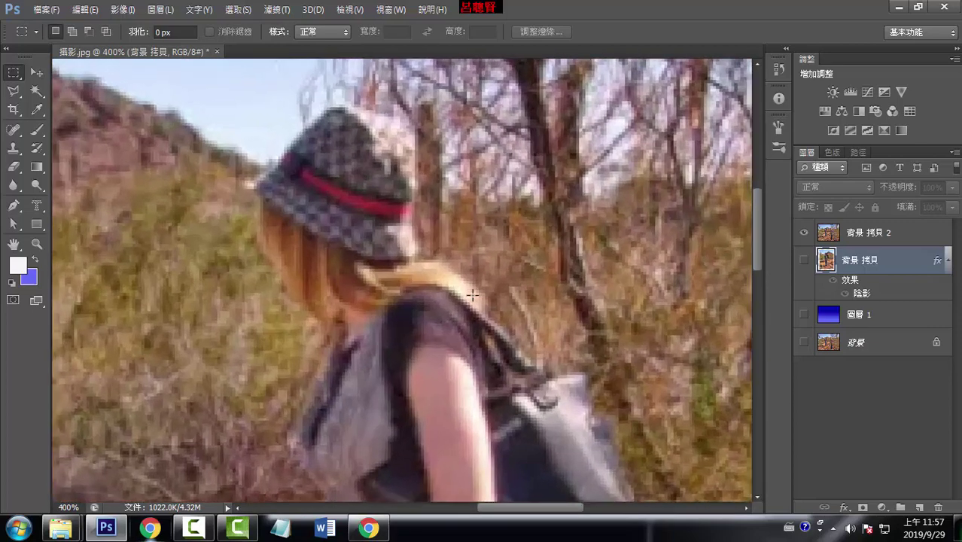
{"action": "key", "text": "ctrl+plus"}
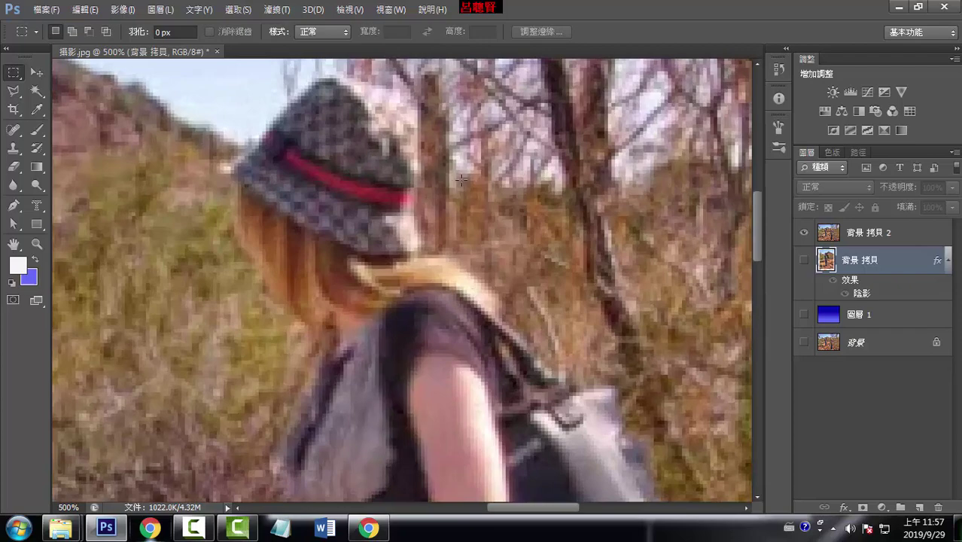
{"action": "key", "text": "ctrl+plus"}
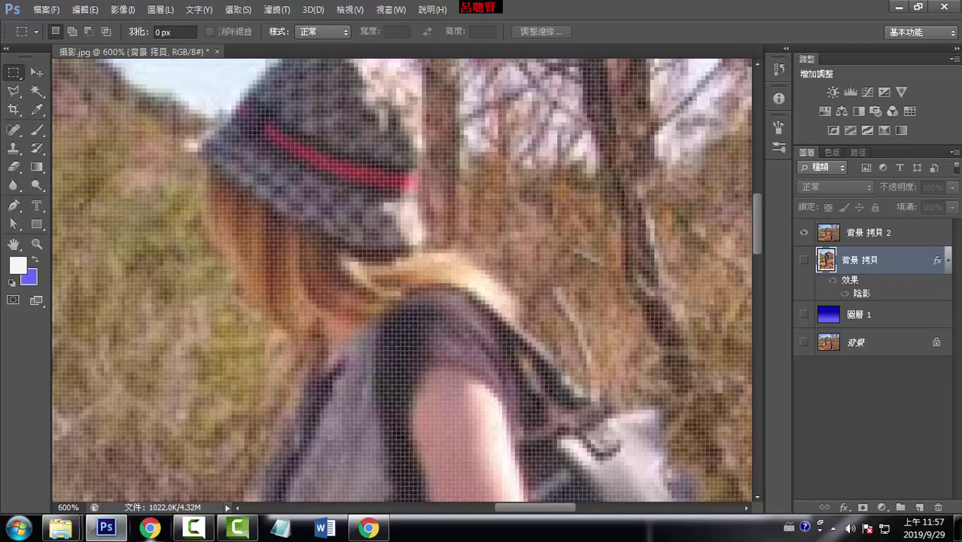
{"action": "key", "text": "ctrl+minus"}
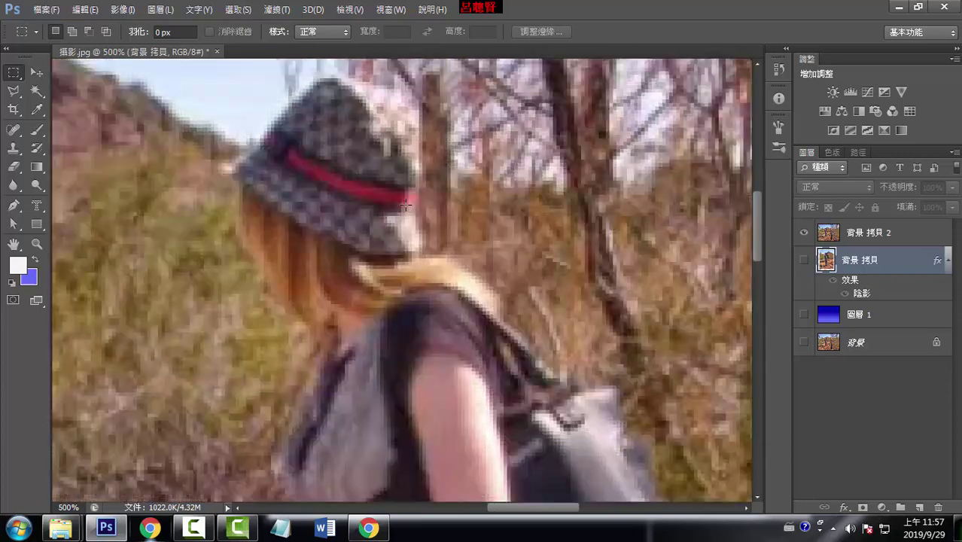
{"action": "left_click_drag", "start_coordinate": [369, 171], "coordinate": [378, 215]}
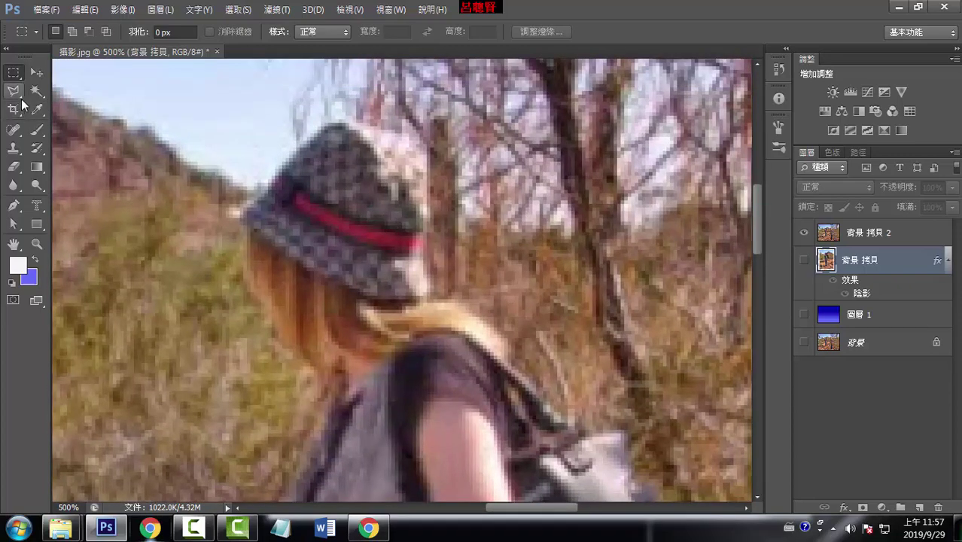
Choose the Polygonal Lasso Tool from the lasso tool flyout
{"action": "left_click", "coordinate": [21, 96]}
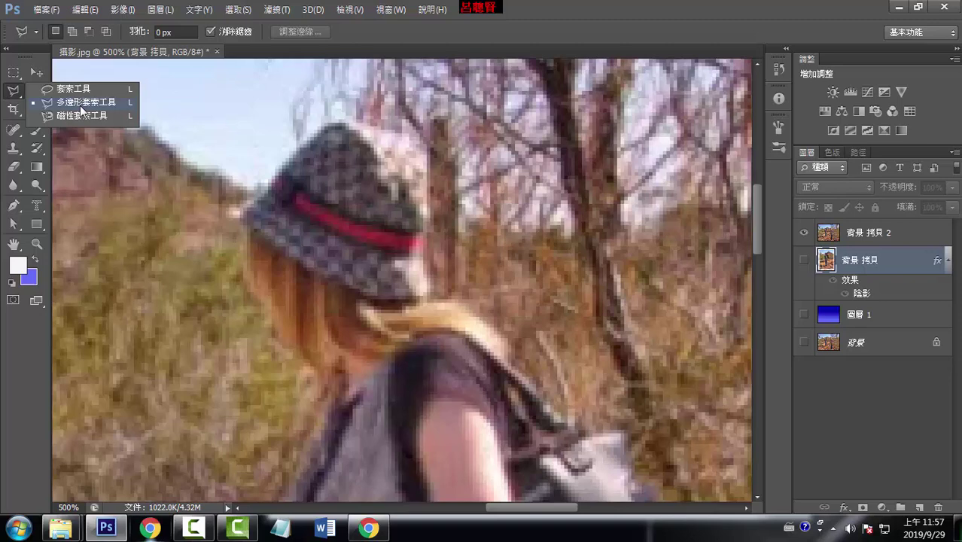
{"action": "left_click", "coordinate": [81, 105]}
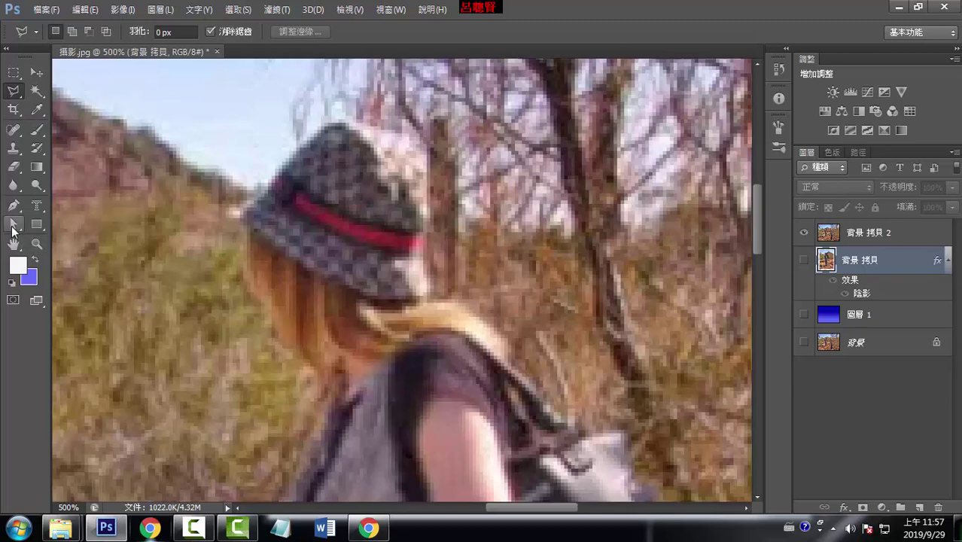
{"action": "right_click", "coordinate": [18, 96]}
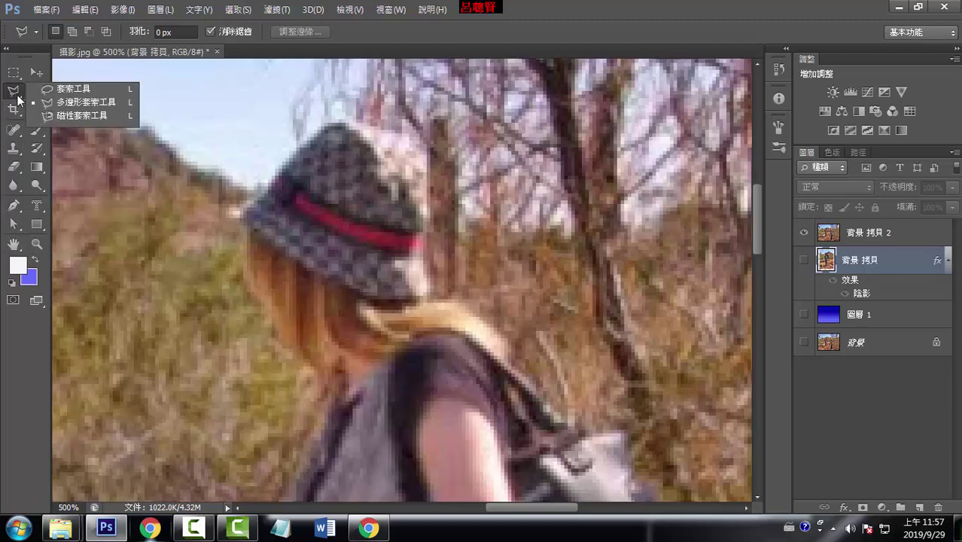
{"action": "left_click", "coordinate": [89, 107]}
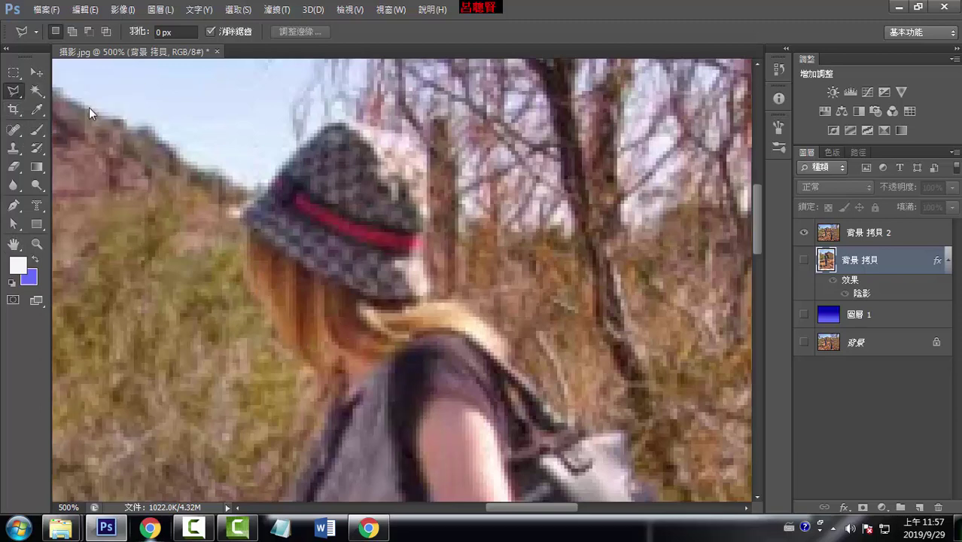
Start the polygonal outline at the hat top and trace past her arm, hand and trouser edge
{"action": "left_click", "coordinate": [344, 120]}
{"action": "mouse_move", "coordinate": [312, 445]}
{"action": "left_mouse_down"}
{"action": "mouse_move", "coordinate": [358, 173]}
{"action": "mouse_move", "coordinate": [363, 188]}
{"action": "left_mouse_up"}
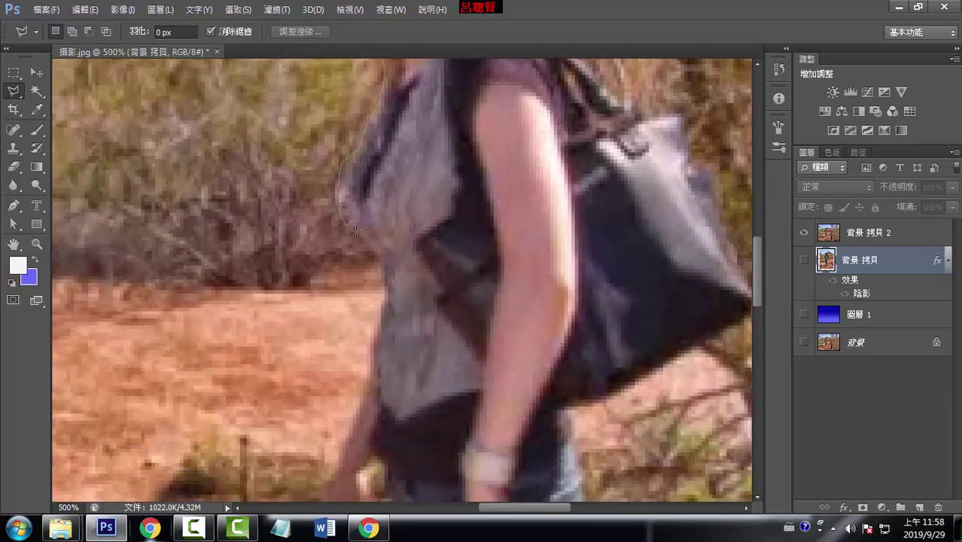
{"action": "left_click", "coordinate": [382, 259]}
{"action": "left_click_drag", "start_coordinate": [370, 384], "coordinate": [356, 193]}
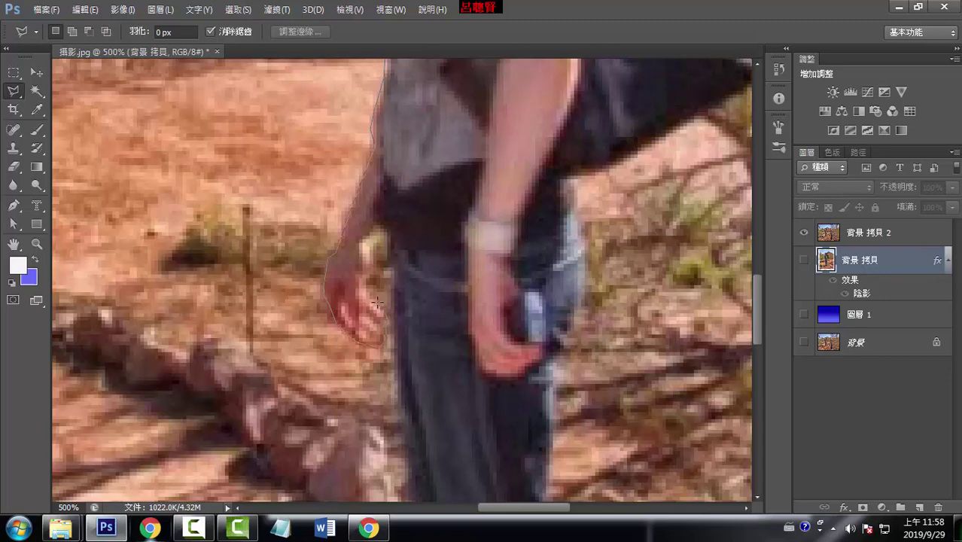
{"action": "left_click", "coordinate": [390, 234]}
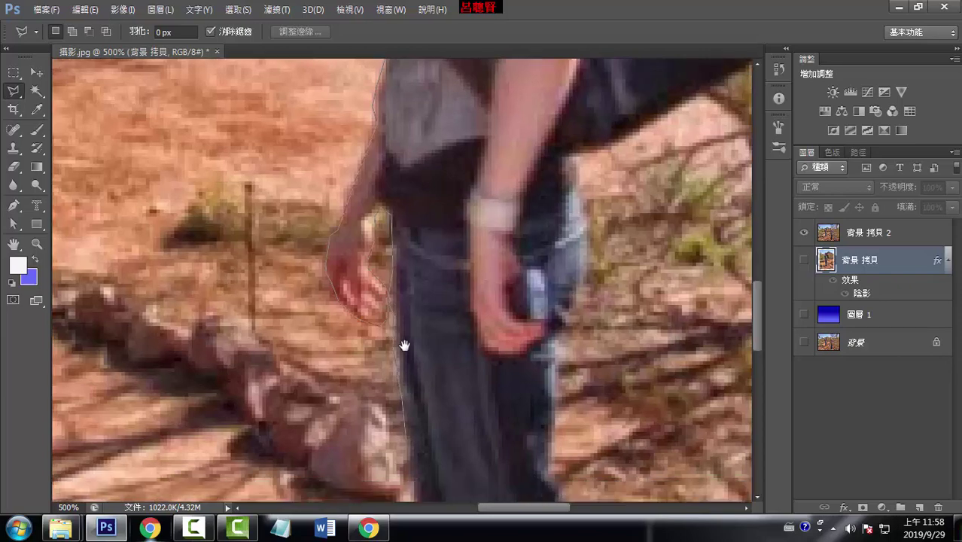
{"action": "scroll", "coordinate": [392, 248], "scroll_direction": "down", "scroll_amount": 5}
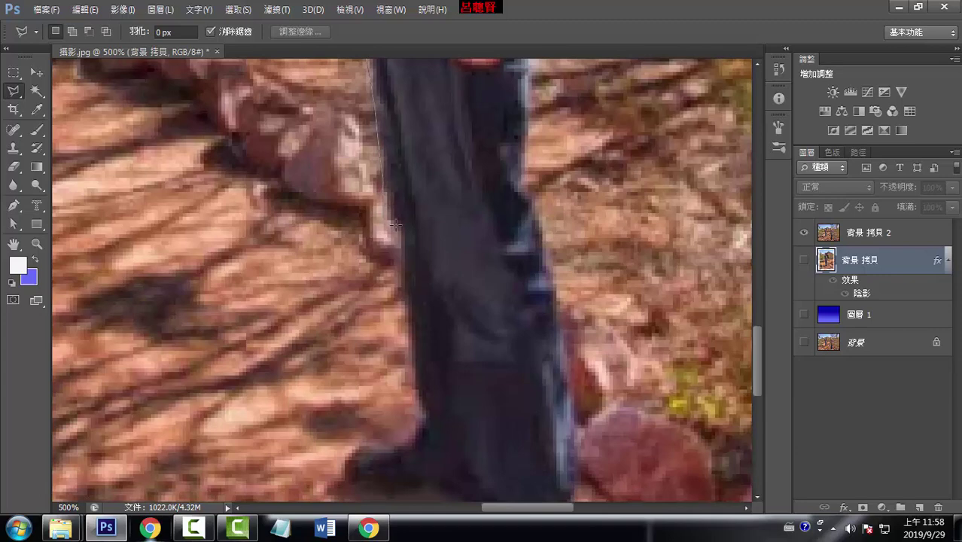
{"action": "left_click", "coordinate": [396, 233]}
{"action": "left_click", "coordinate": [416, 360]}
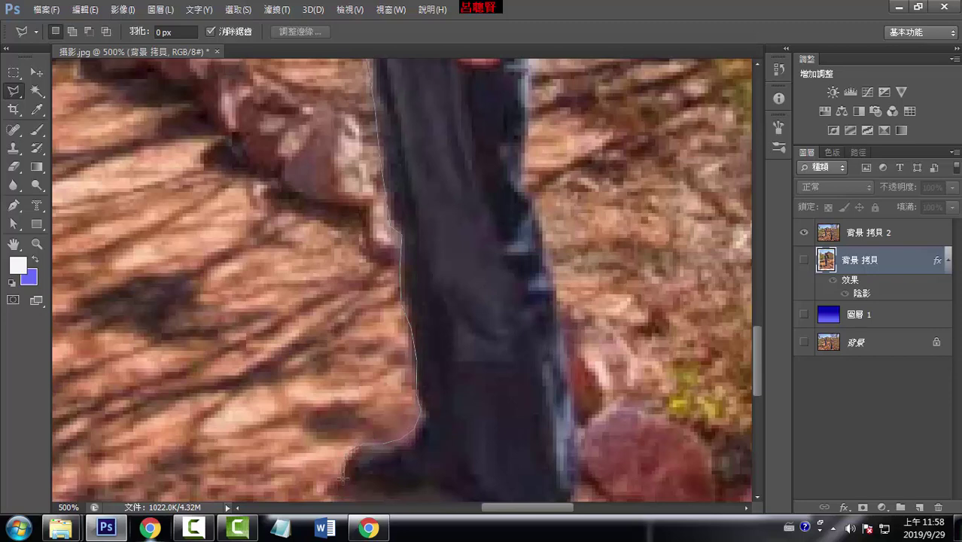
Continue the outline around the shoe toe and sole
{"action": "left_click_drag", "start_coordinate": [343, 476], "coordinate": [314, 335]}
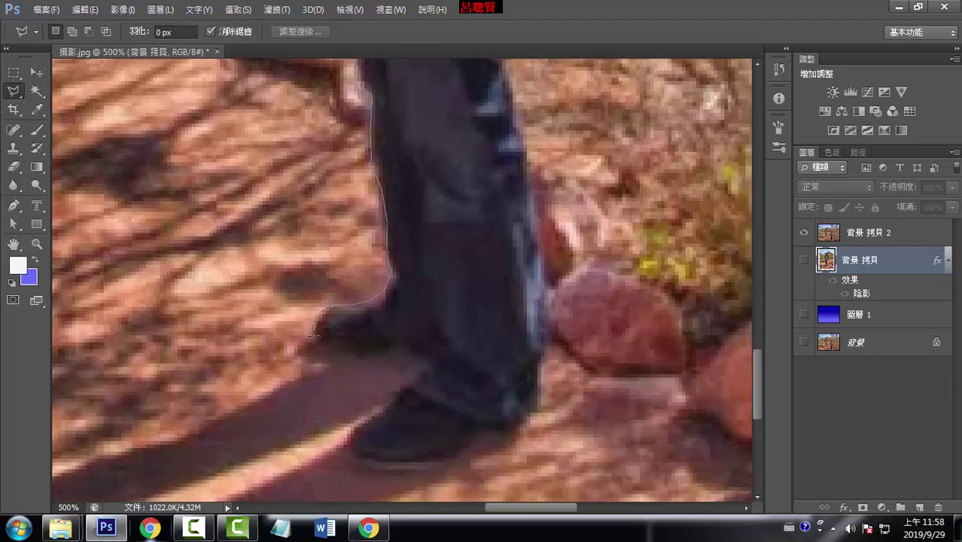
{"action": "left_click", "coordinate": [315, 336]}
{"action": "left_click", "coordinate": [384, 362]}
{"action": "left_click", "coordinate": [424, 368]}
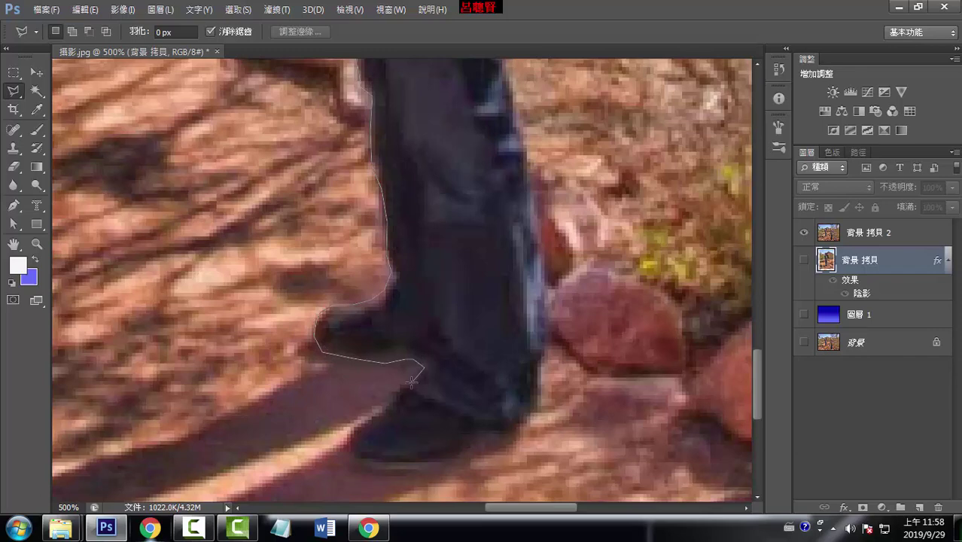
{"action": "left_click", "coordinate": [351, 435]}
{"action": "left_click", "coordinate": [354, 463]}
{"action": "left_click", "coordinate": [399, 472]}
{"action": "left_click", "coordinate": [456, 462]}
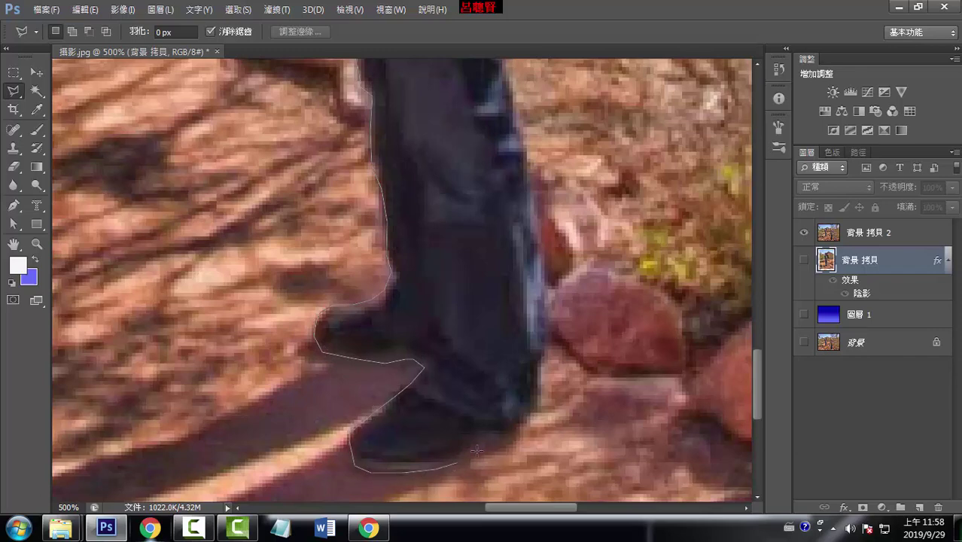
Trace up the far edge of her leg to the corner of her shoulder bag
{"action": "left_click", "coordinate": [536, 399]}
{"action": "left_click", "coordinate": [546, 348]}
{"action": "left_click", "coordinate": [543, 294]}
{"action": "left_click", "coordinate": [536, 241]}
{"action": "mouse_move", "coordinate": [461, 134]}
{"action": "left_mouse_down"}
{"action": "mouse_move", "coordinate": [439, 437]}
{"action": "mouse_move", "coordinate": [439, 397]}
{"action": "left_mouse_up"}
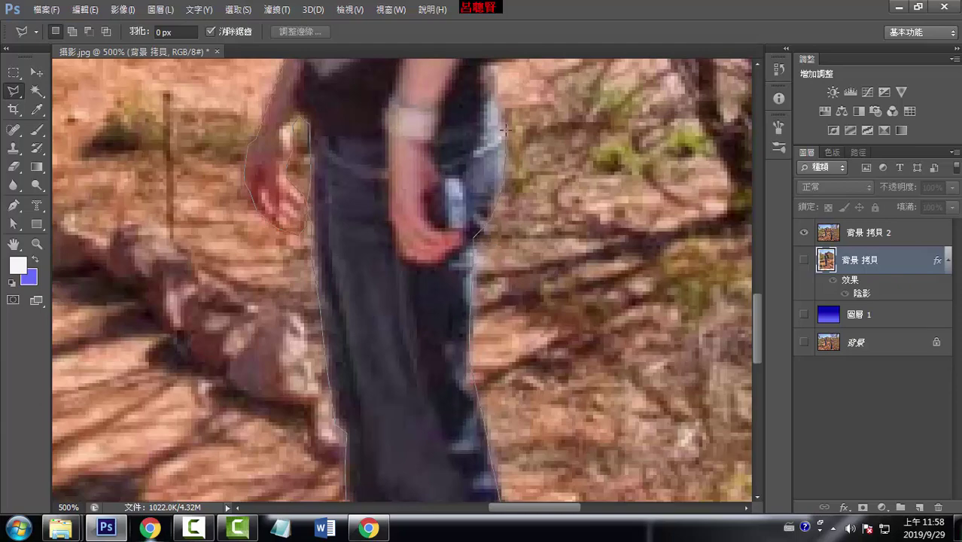
{"action": "left_click_drag", "start_coordinate": [498, 96], "coordinate": [453, 412]}
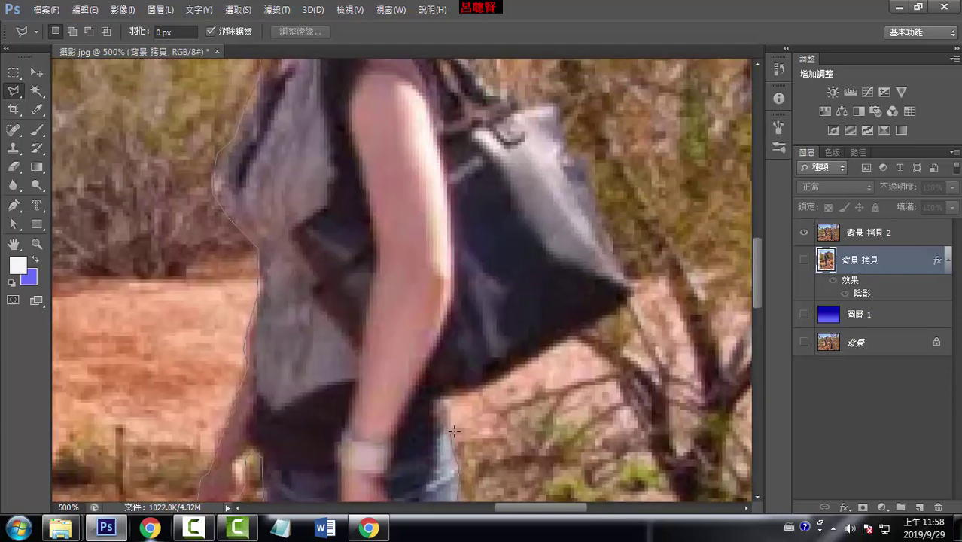
{"action": "left_click", "coordinate": [450, 398]}
{"action": "left_click", "coordinate": [532, 356]}
{"action": "left_click", "coordinate": [632, 284]}
Trace along her shoulder and hat edge and close the outline at the hat top
{"action": "left_click_drag", "start_coordinate": [525, 109], "coordinate": [514, 317]}
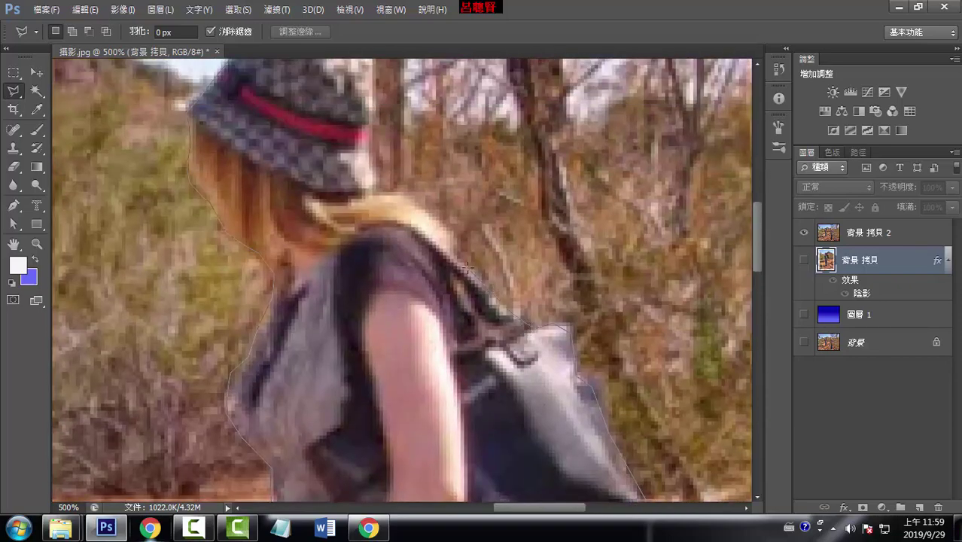
{"action": "left_click", "coordinate": [423, 210]}
{"action": "left_click", "coordinate": [397, 196]}
{"action": "mouse_move", "coordinate": [371, 184]}
{"action": "left_mouse_down"}
{"action": "mouse_move", "coordinate": [375, 273]}
{"action": "mouse_move", "coordinate": [397, 325]}
{"action": "left_mouse_up"}
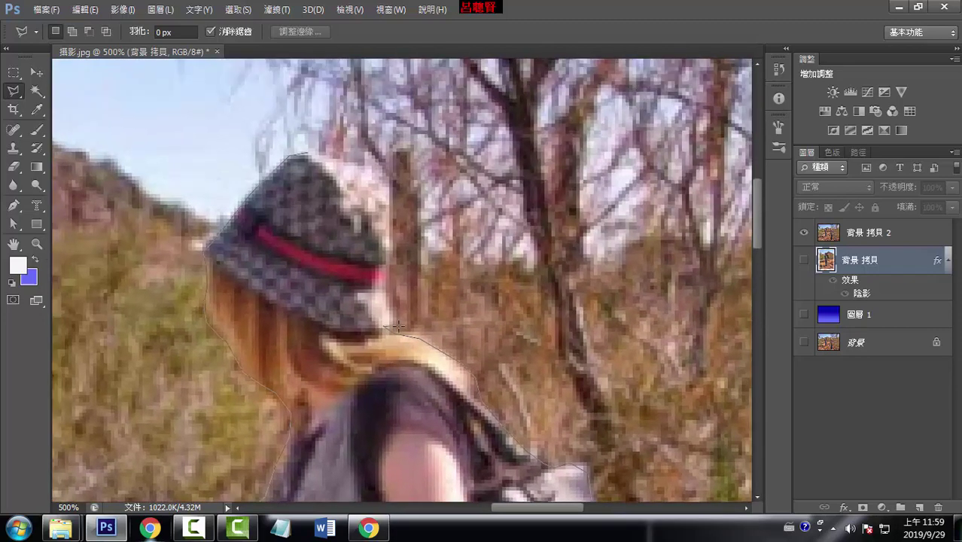
{"action": "left_click", "coordinate": [390, 325]}
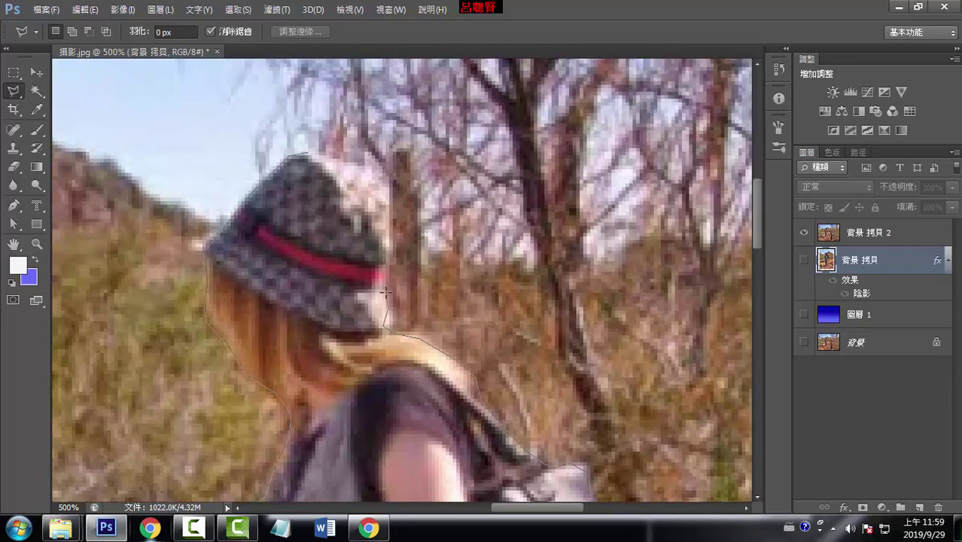
{"action": "left_click", "coordinate": [378, 230]}
{"action": "left_click", "coordinate": [365, 198]}
{"action": "key", "text": "Escape"}
{"action": "left_click", "coordinate": [310, 155]}
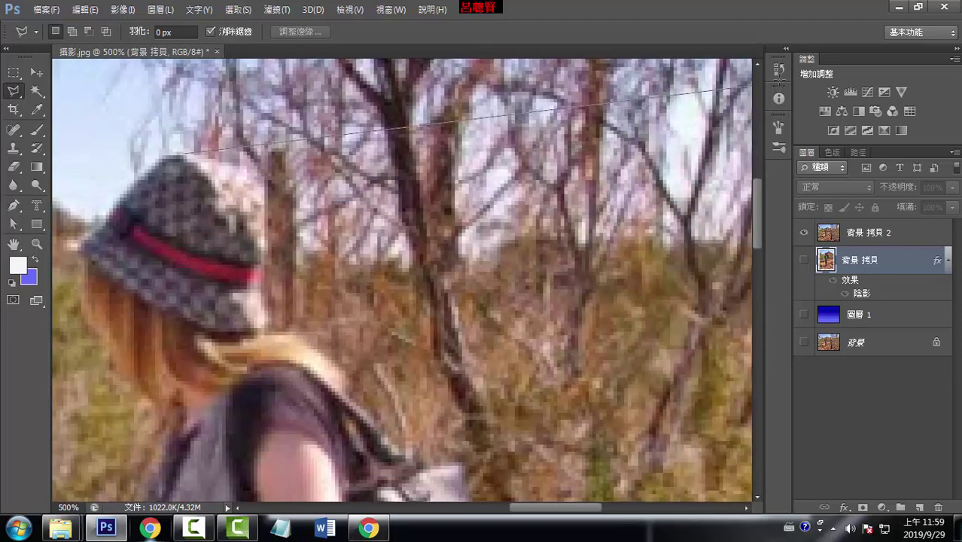
Undo the stray lasso across the sky in History, then zoom out to 200%
{"action": "left_click", "coordinate": [741, 79]}
{"action": "left_click", "coordinate": [218, 207]}
{"action": "left_click", "coordinate": [123, 153]}
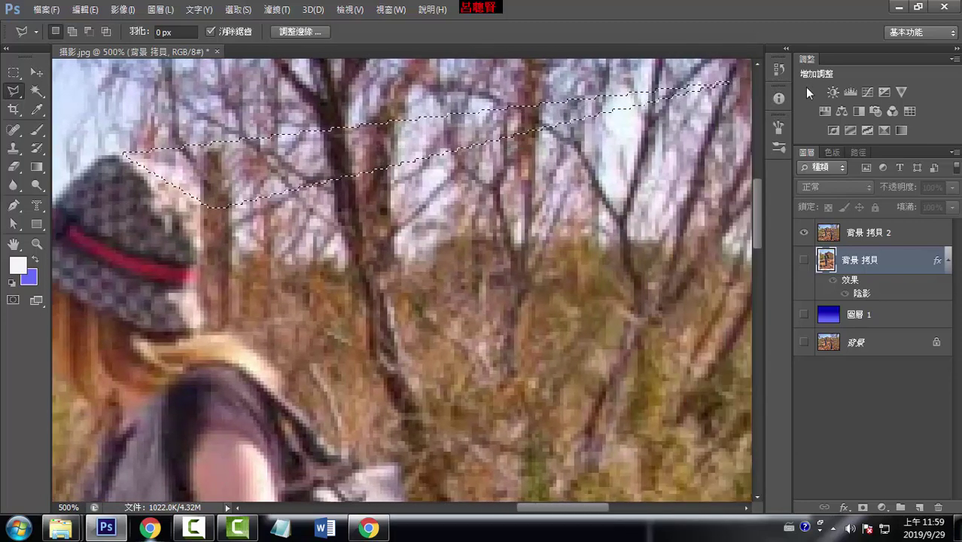
{"action": "left_click", "coordinate": [780, 72]}
{"action": "left_click", "coordinate": [678, 390]}
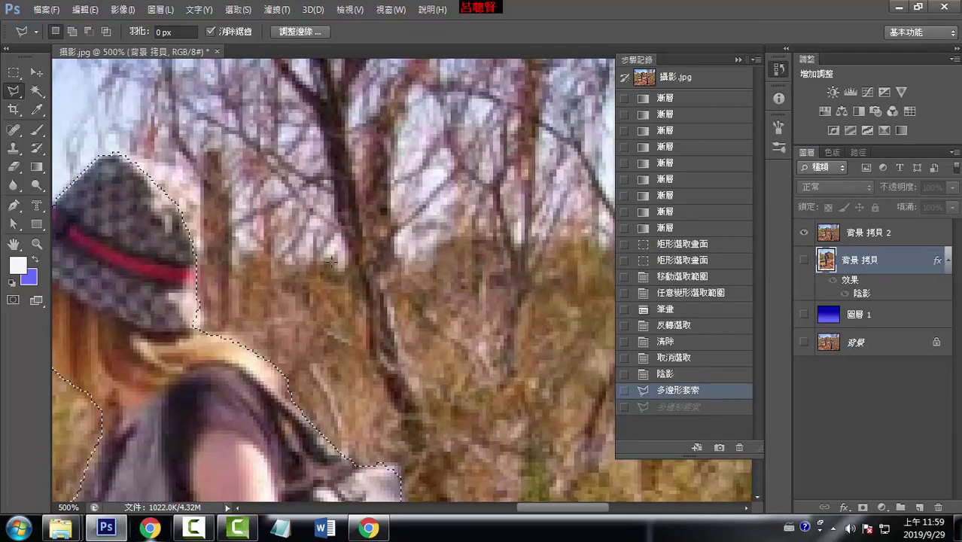
{"action": "left_click_drag", "start_coordinate": [412, 221], "coordinate": [597, 156]}
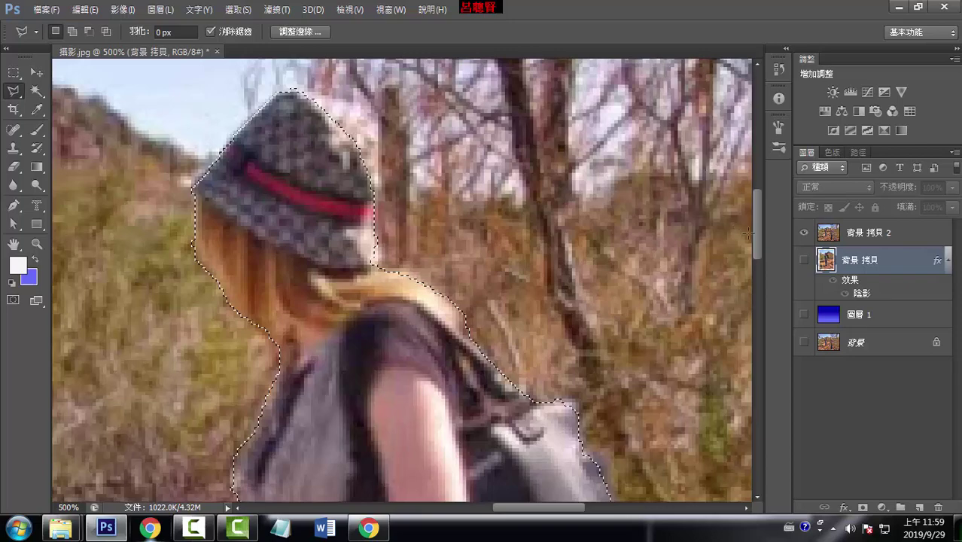
{"action": "key", "text": "ctrl+minus"}
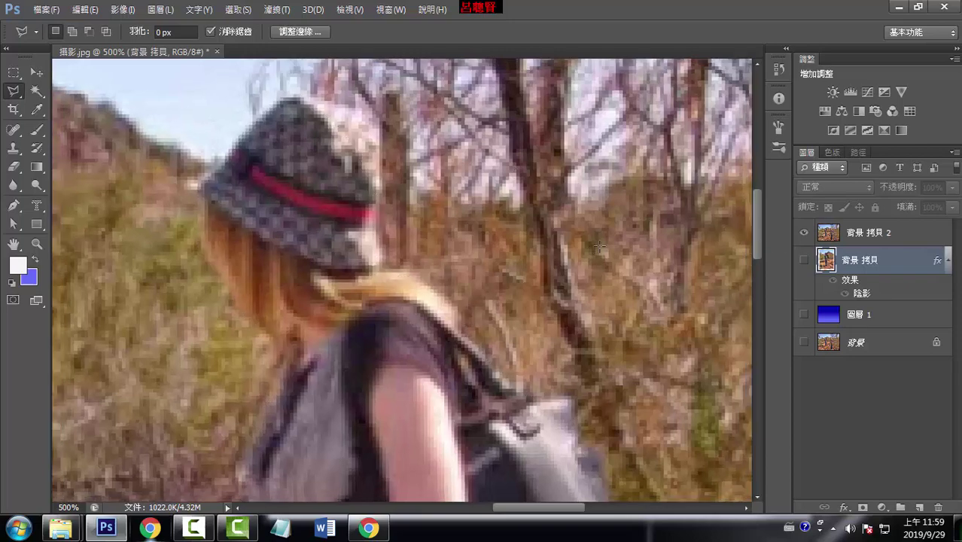
{"action": "key", "text": "ctrl+minus"}
{"action": "key", "text": "ctrl+minus"}
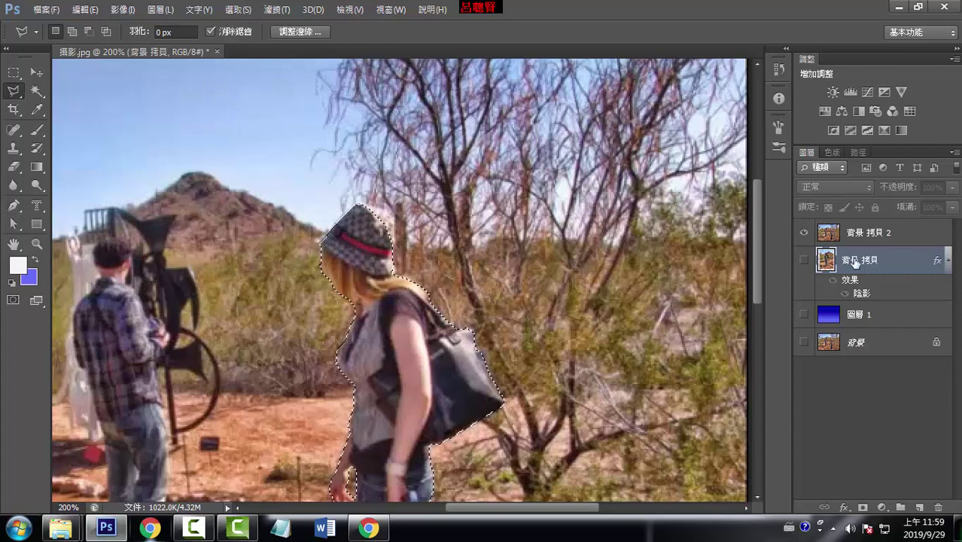
Make 背景 拷貝 2 the active layer
{"action": "left_click", "coordinate": [86, 11]}
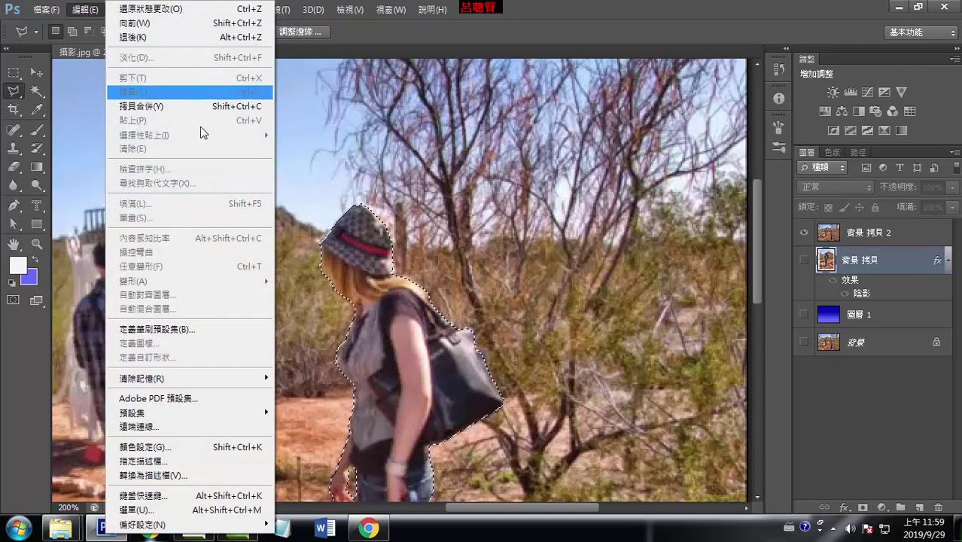
{"action": "left_click", "coordinate": [870, 264]}
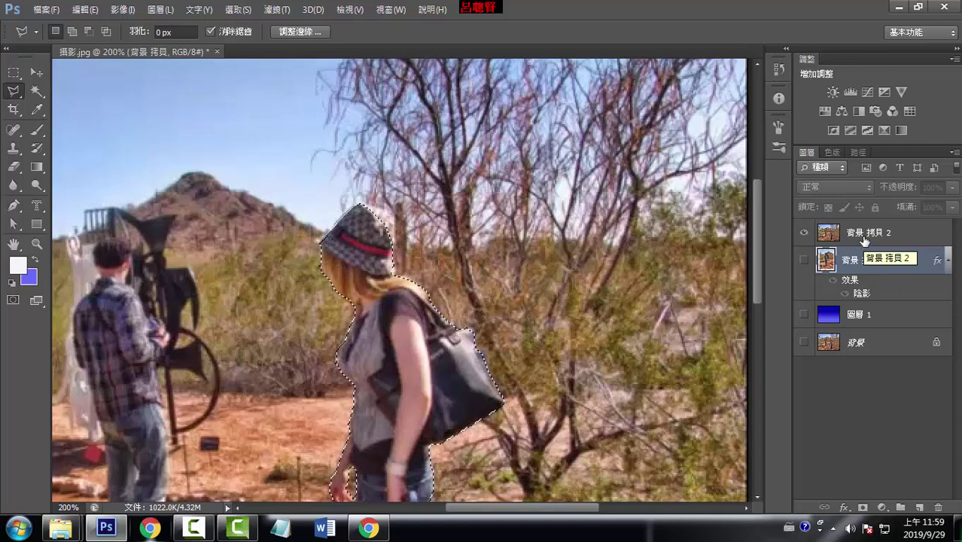
{"action": "left_click", "coordinate": [864, 239]}
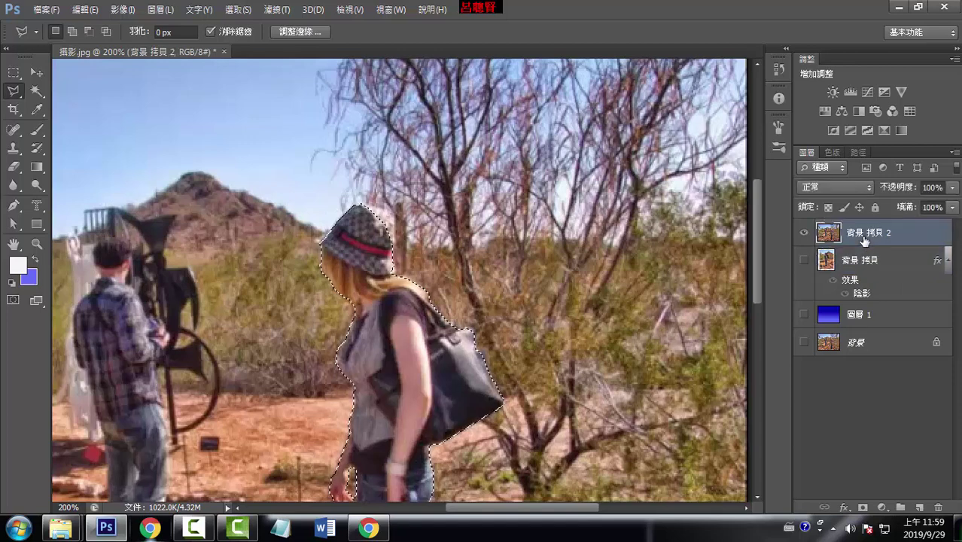
{"action": "left_click", "coordinate": [859, 265]}
{"action": "left_click", "coordinate": [851, 232]}
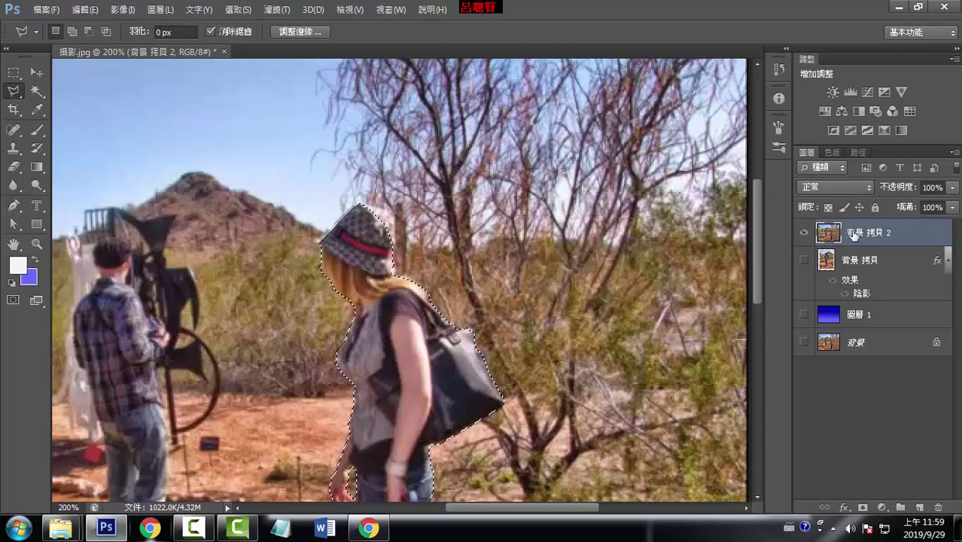
{"action": "right_click", "coordinate": [853, 235]}
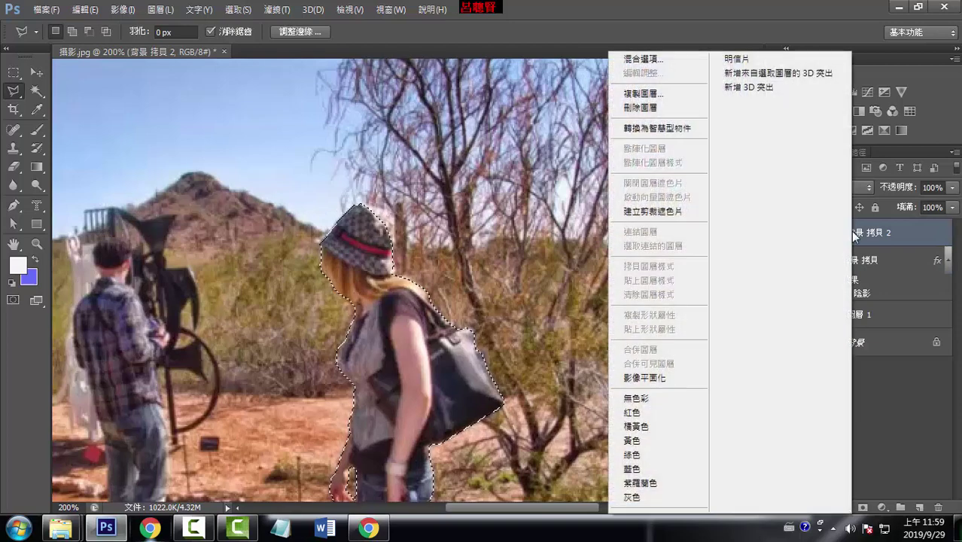
{"action": "left_click", "coordinate": [891, 231]}
Copy and paste the selected woman onto new layer 圖層 2, then hide 背景 拷貝 2
{"action": "left_click", "coordinate": [84, 9]}
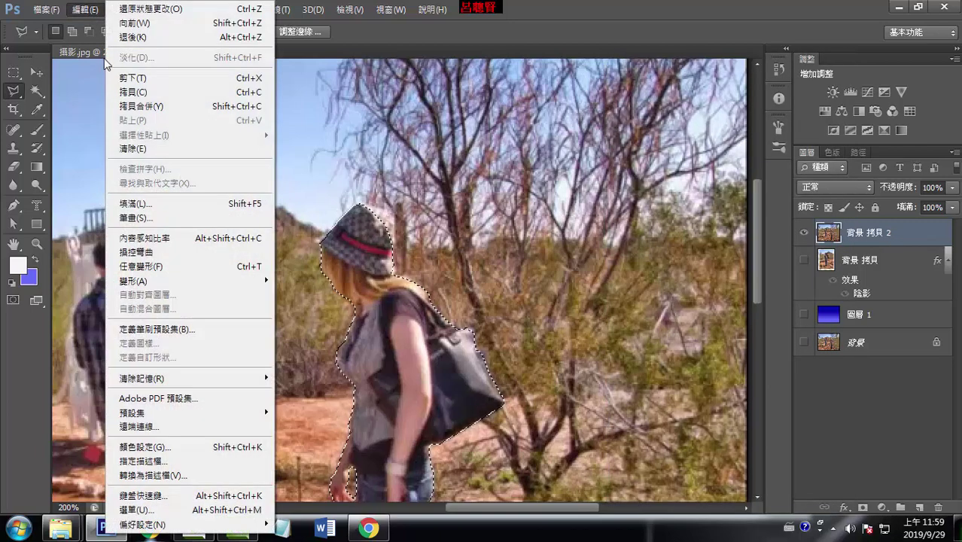
{"action": "left_click", "coordinate": [123, 93]}
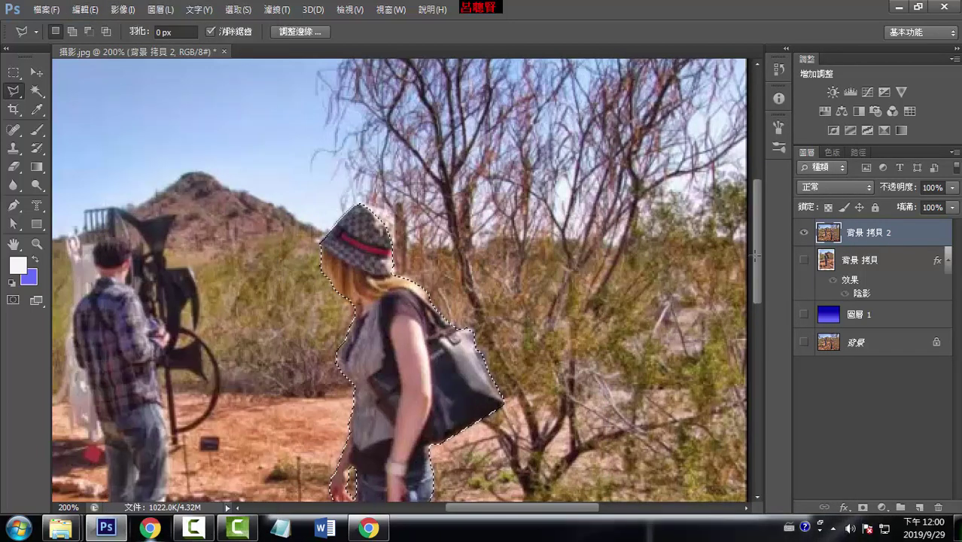
{"action": "left_click", "coordinate": [85, 9]}
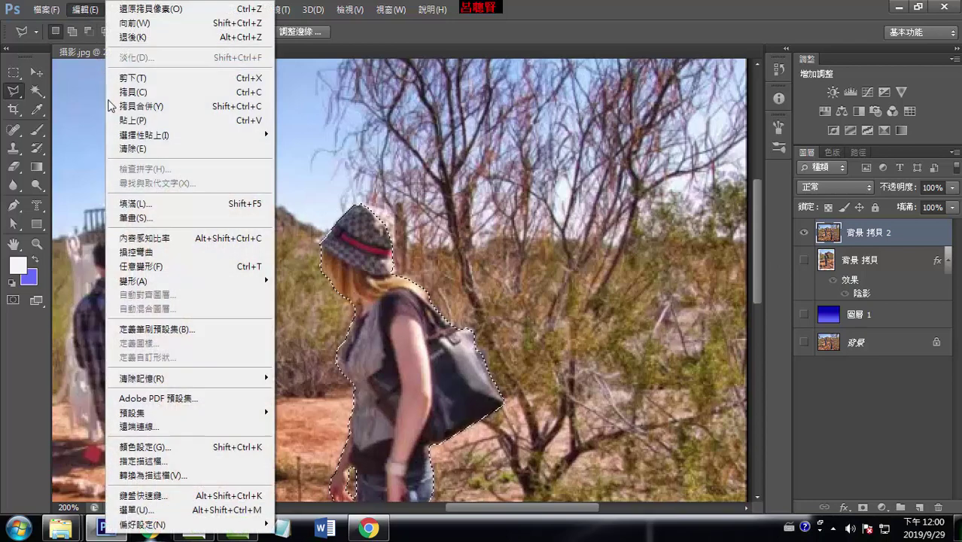
{"action": "left_click", "coordinate": [123, 118]}
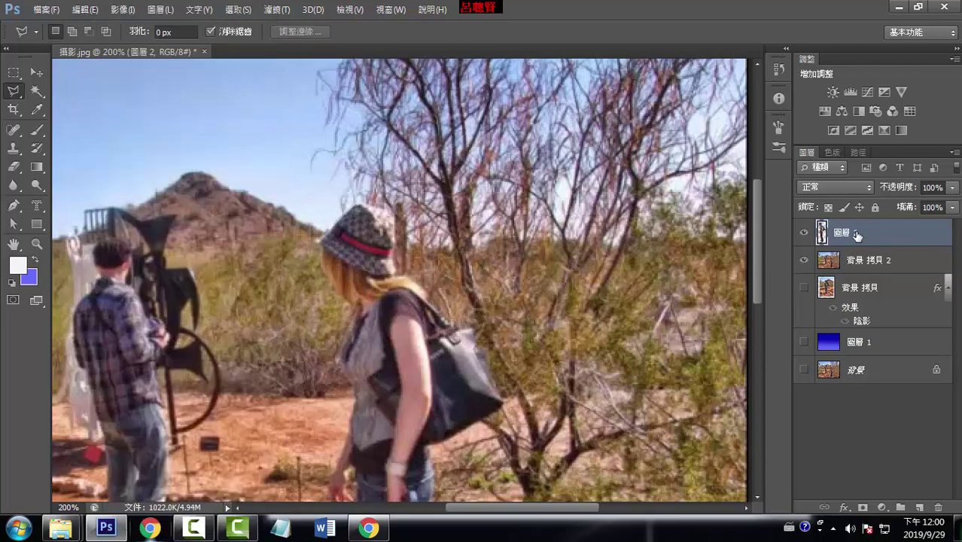
{"action": "left_click", "coordinate": [805, 260]}
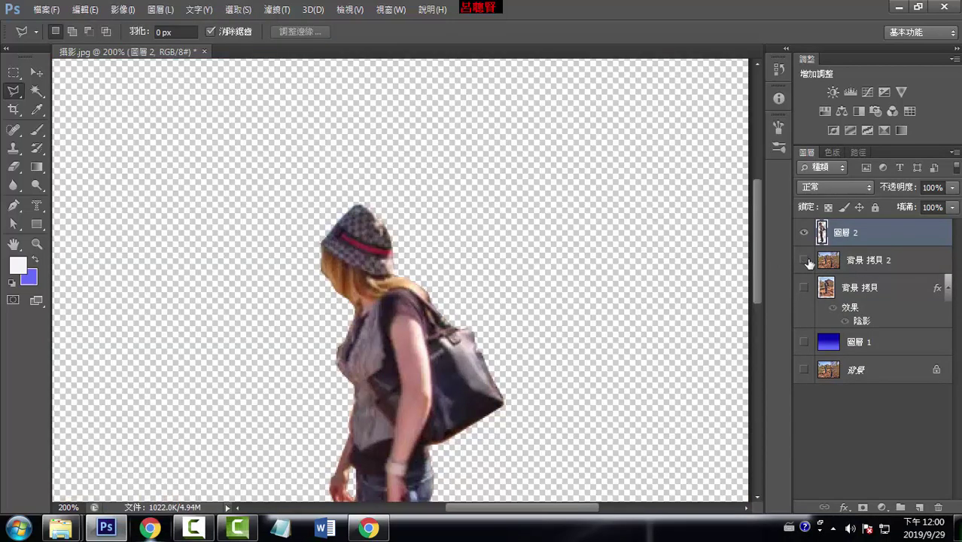
Show the shadowed print 背景 拷貝 and blue gradient 圖層 1, zoomed out to 100%
{"action": "left_click", "coordinate": [804, 287]}
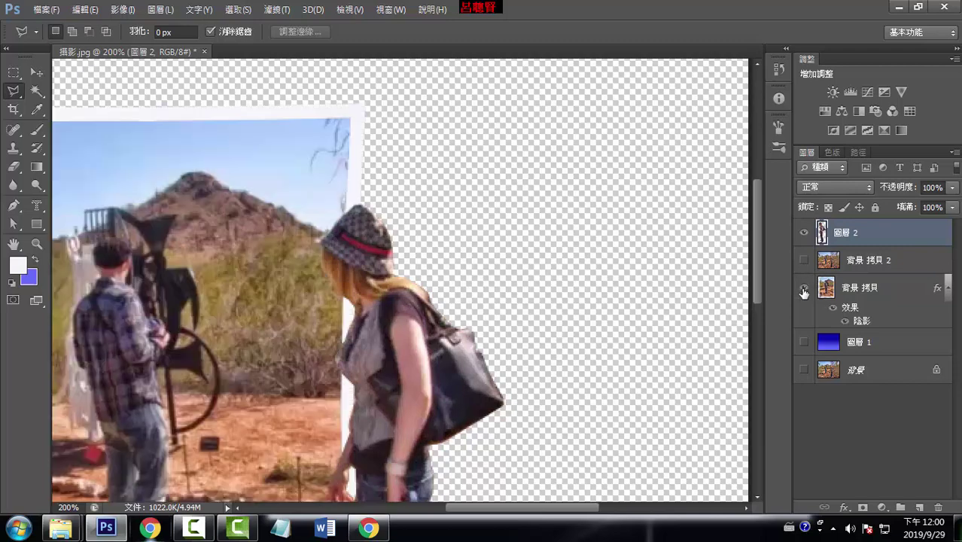
{"action": "left_click", "coordinate": [804, 343]}
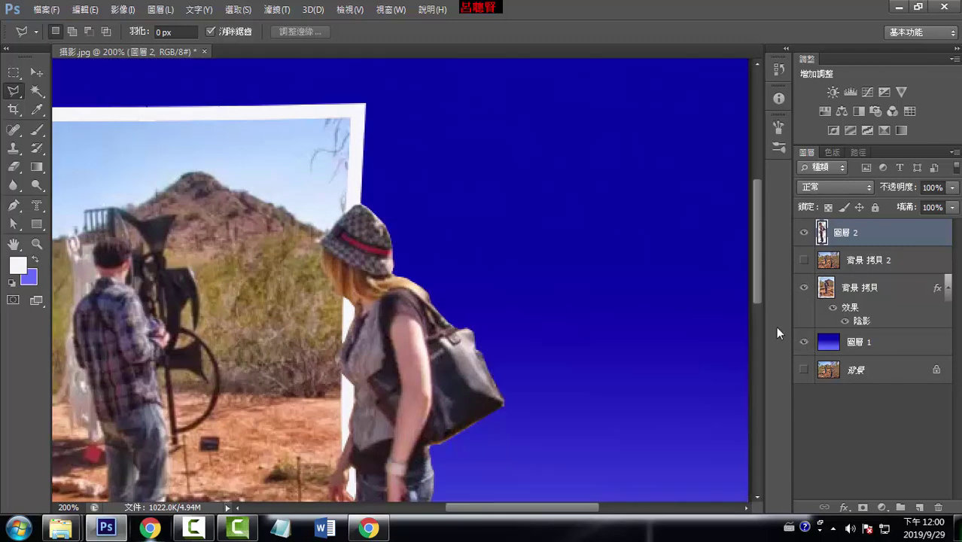
{"action": "key", "text": "ctrl+minus"}
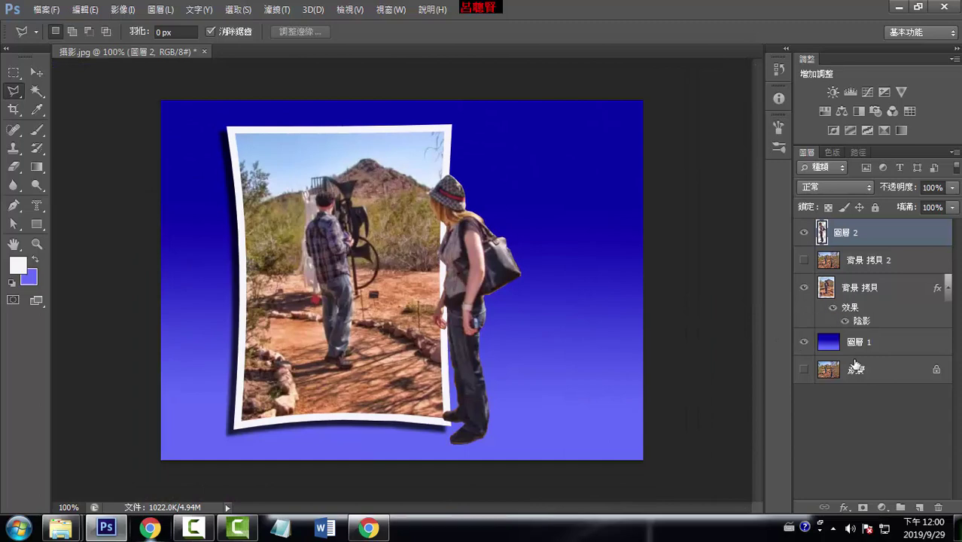
Duplicate 背景 into a visible 背景 拷貝 3 placed above 圖層 1
{"action": "left_click_drag", "start_coordinate": [863, 372], "coordinate": [920, 506]}
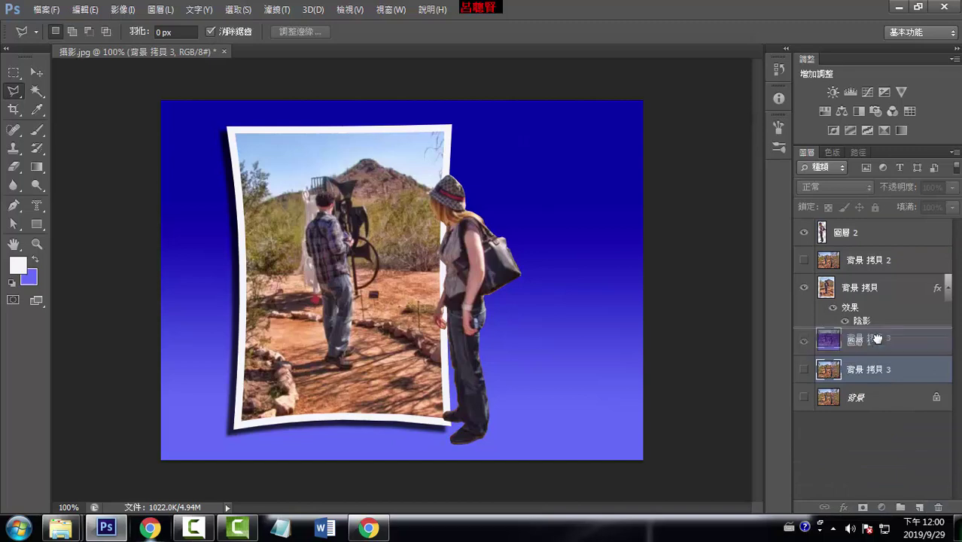
{"action": "left_click_drag", "start_coordinate": [879, 372], "coordinate": [877, 337]}
{"action": "left_click", "coordinate": [804, 343]}
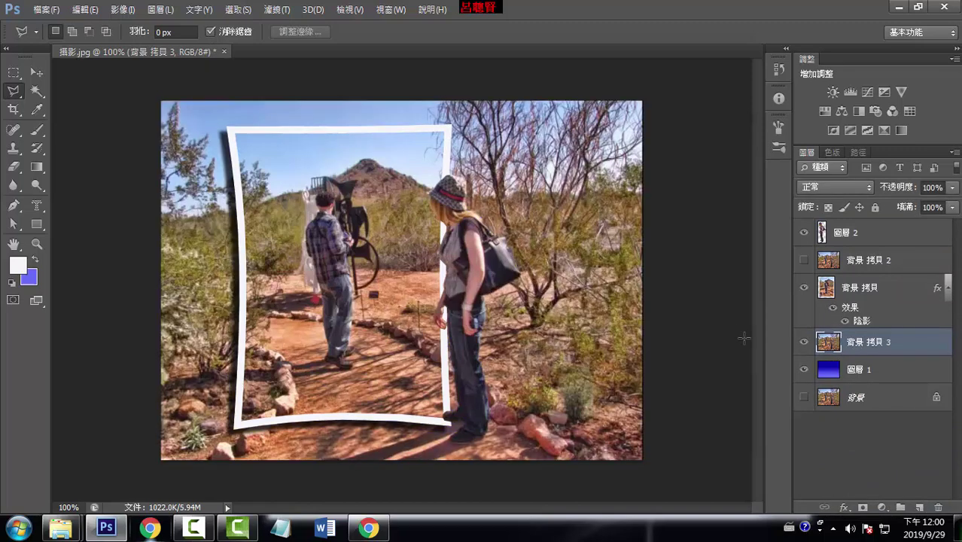
{"action": "left_click", "coordinate": [117, 10]}
{"action": "mouse_move", "coordinate": [185, 46]}
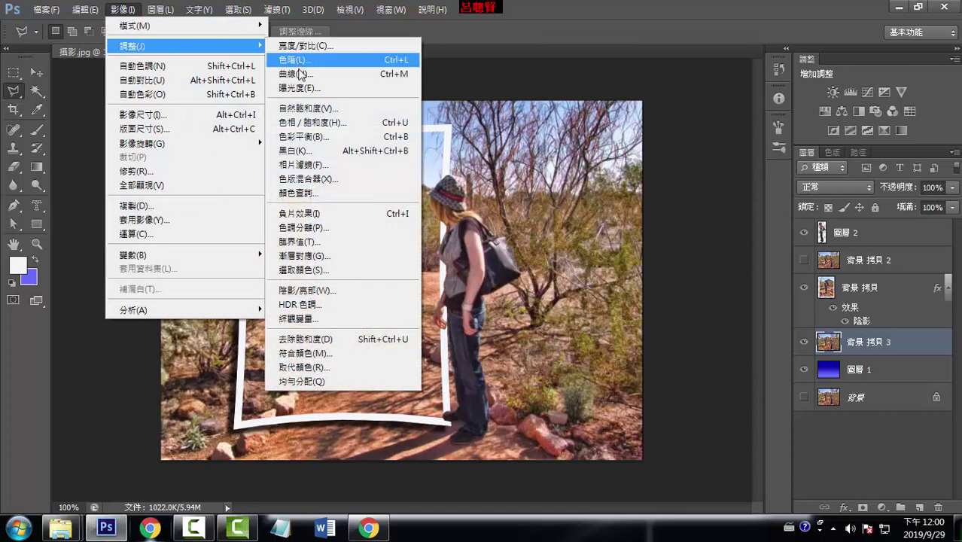
Desaturate 背景 拷貝 3 and darken it with Brightness -85
{"action": "left_click", "coordinate": [301, 340]}
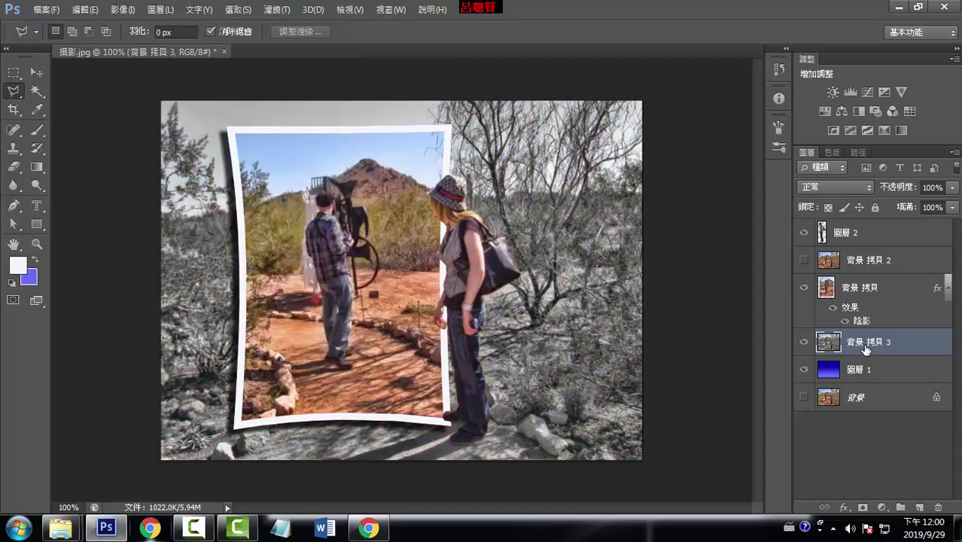
{"action": "left_click", "coordinate": [123, 10]}
{"action": "mouse_move", "coordinate": [133, 46]}
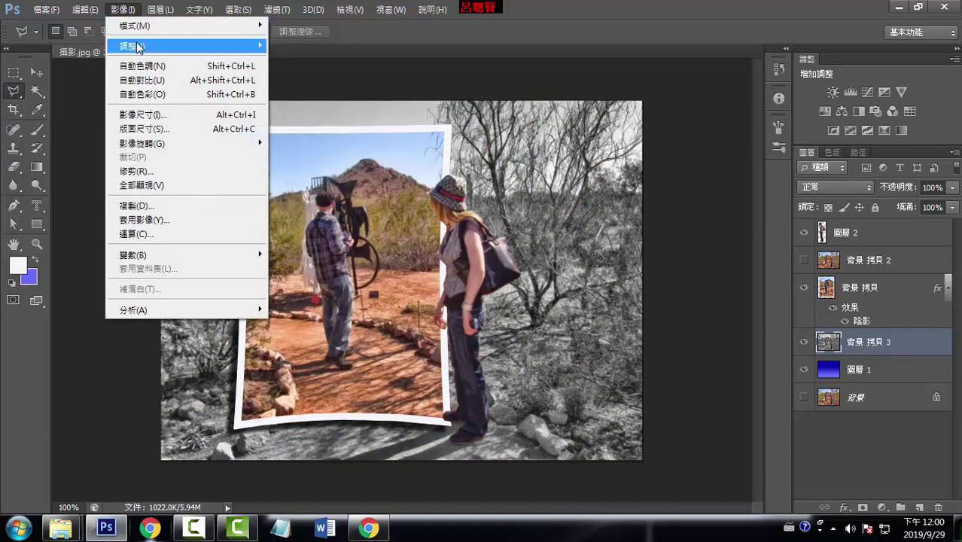
{"action": "left_click", "coordinate": [320, 46]}
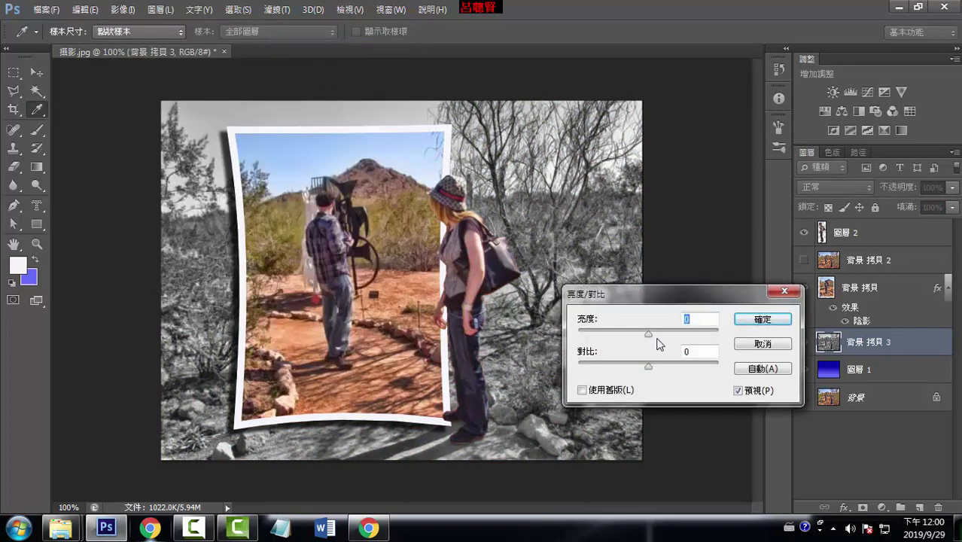
{"action": "mouse_move", "coordinate": [648, 332]}
{"action": "left_mouse_down"}
{"action": "mouse_move", "coordinate": [626, 343]}
{"action": "mouse_move", "coordinate": [651, 341]}
{"action": "mouse_move", "coordinate": [622, 338]}
{"action": "left_mouse_up"}
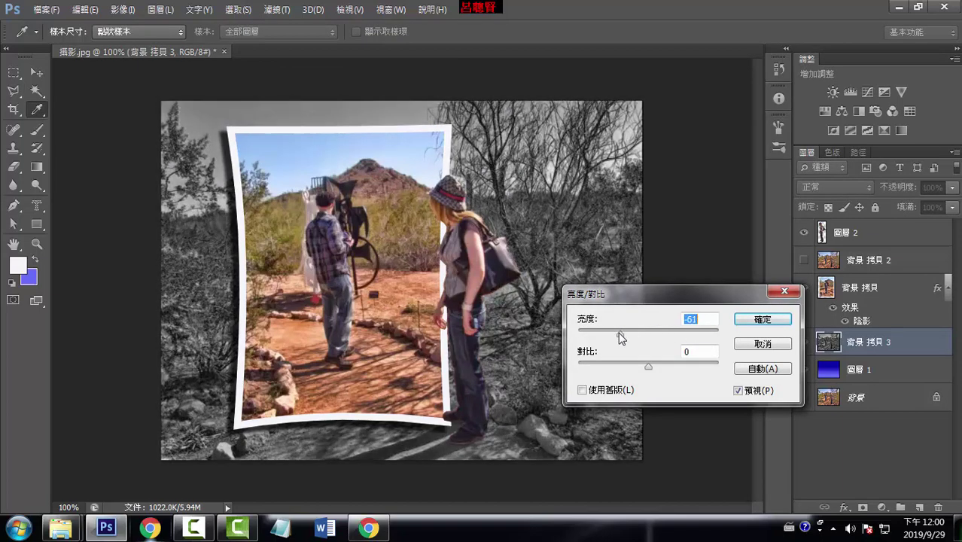
{"action": "left_click", "coordinate": [763, 319]}
{"action": "key", "text": "l"}
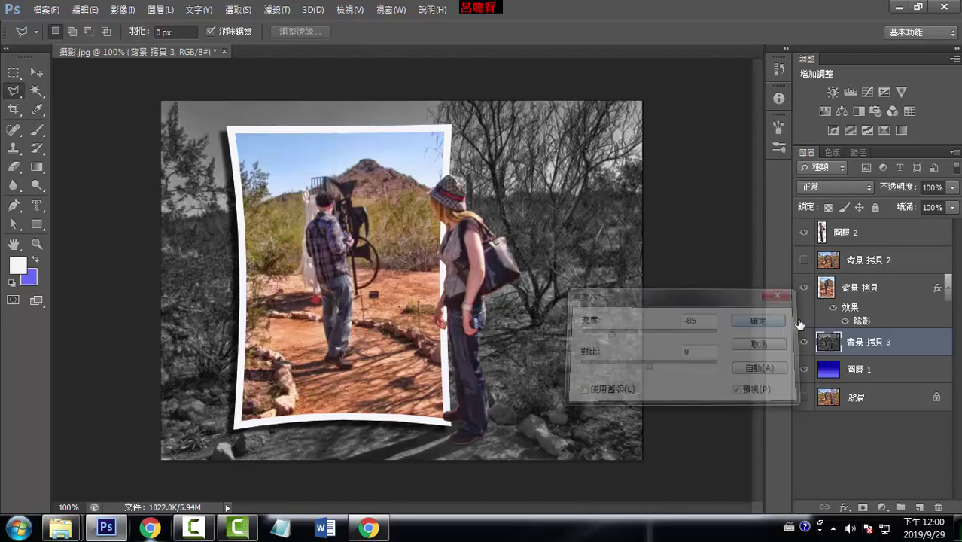
{"action": "left_click", "coordinate": [844, 293]}
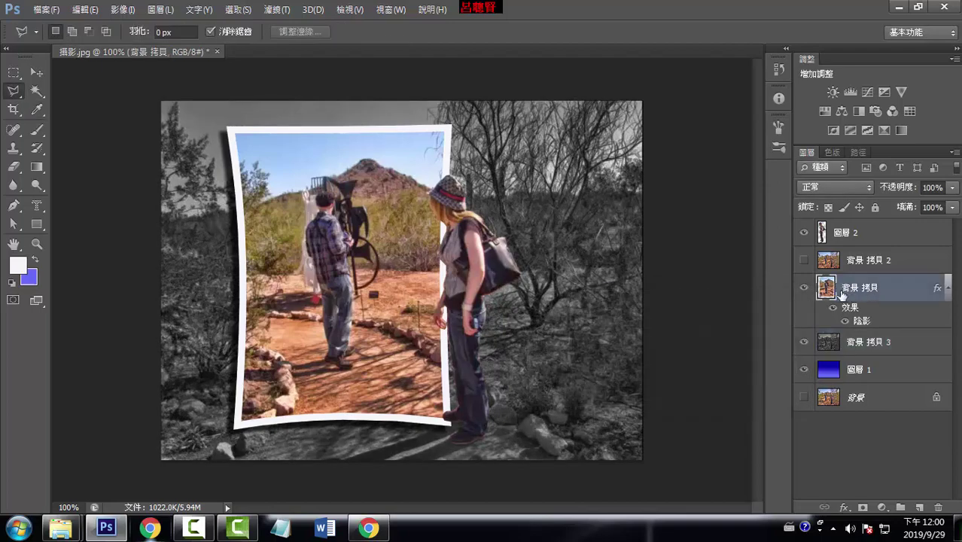
Boost the saturation of 背景 拷貝 by +32 using Hue/Saturation
{"action": "left_click", "coordinate": [121, 9]}
{"action": "mouse_move", "coordinate": [133, 46]}
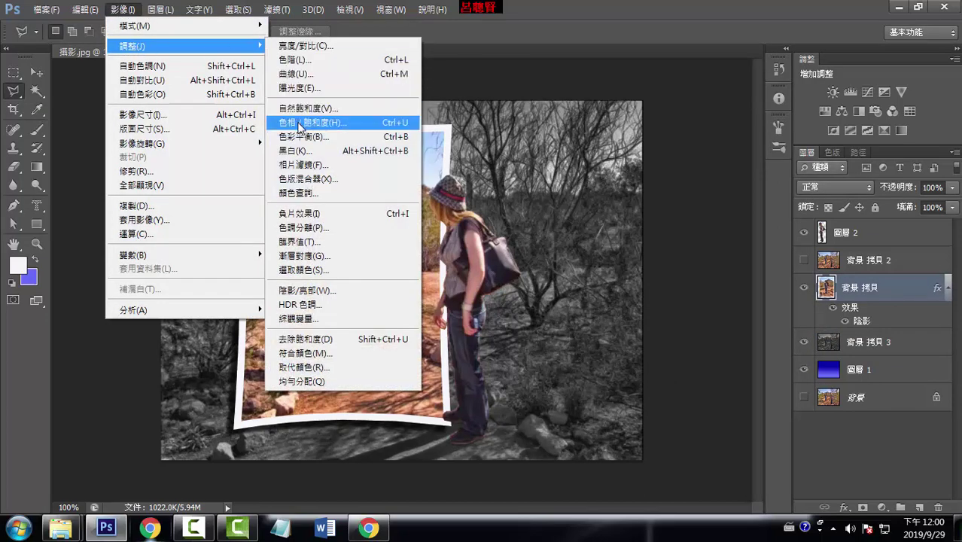
{"action": "left_click", "coordinate": [300, 127]}
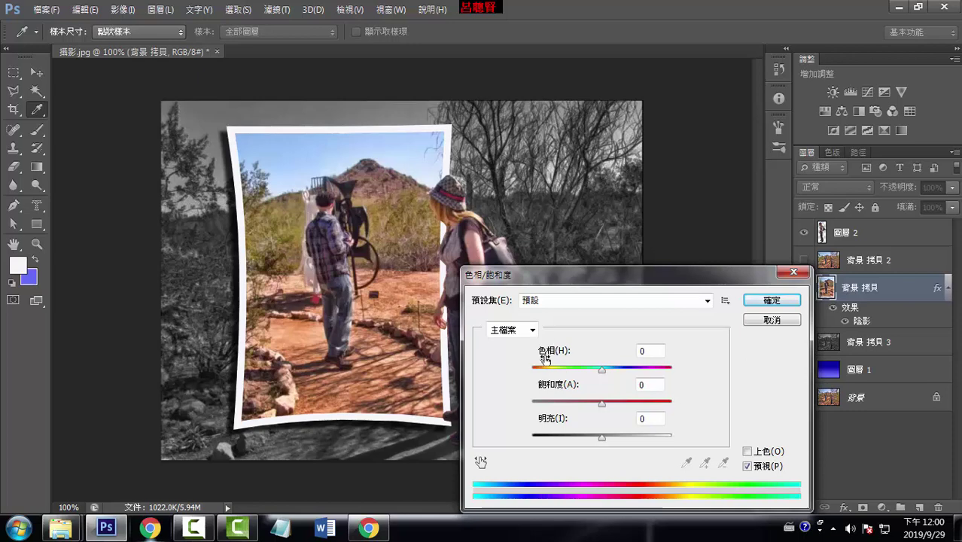
{"action": "mouse_move", "coordinate": [602, 404]}
{"action": "left_mouse_down"}
{"action": "mouse_move", "coordinate": [638, 404]}
{"action": "mouse_move", "coordinate": [531, 408]}
{"action": "mouse_move", "coordinate": [624, 407]}
{"action": "left_mouse_up"}
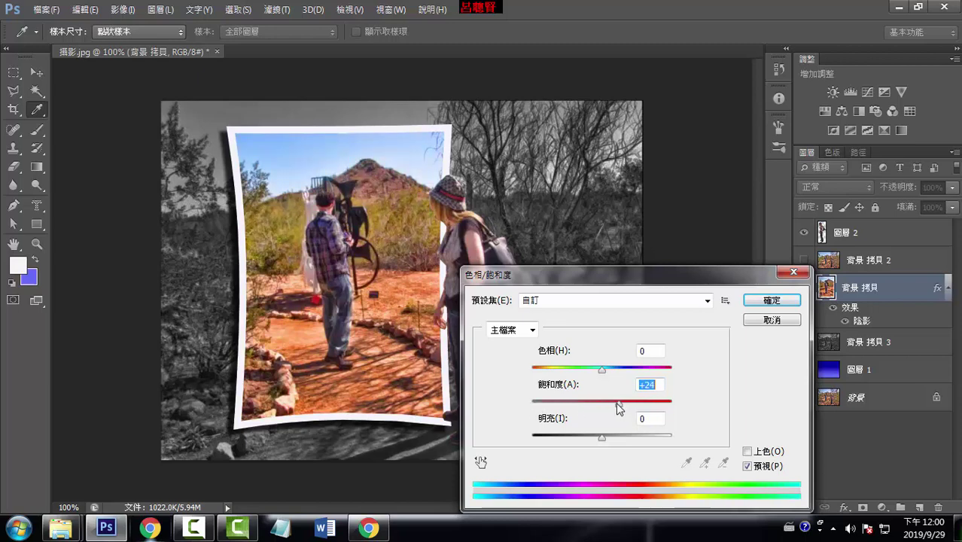
{"action": "left_click", "coordinate": [769, 301]}
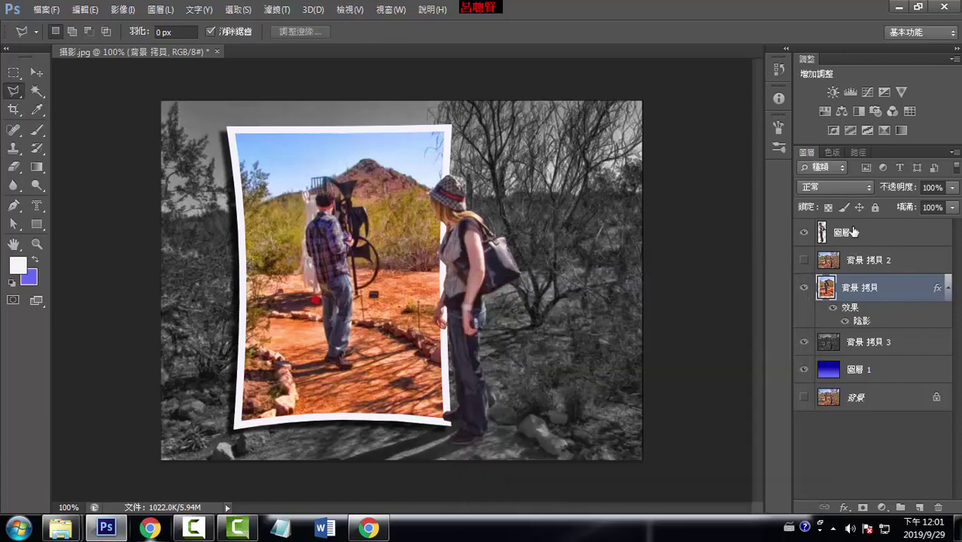
{"action": "left_click", "coordinate": [853, 232]}
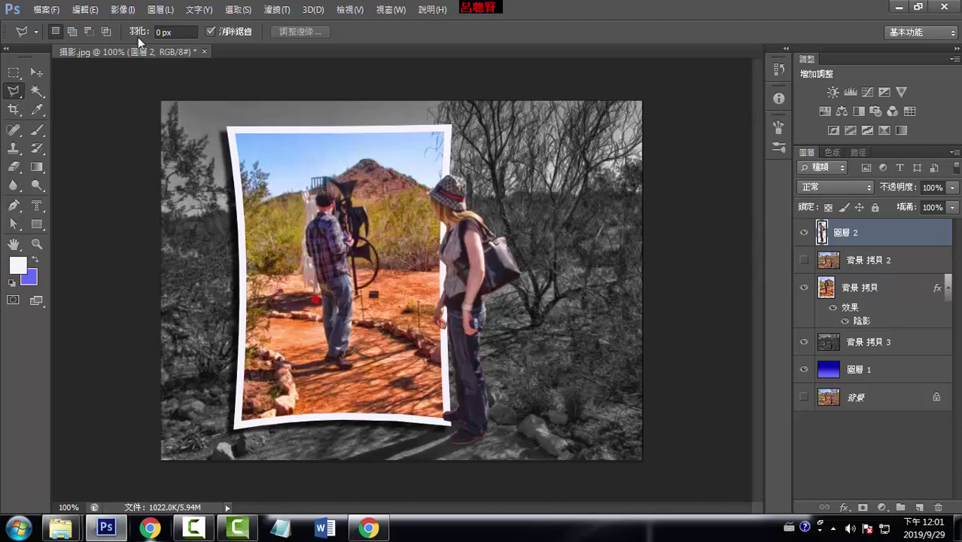
Brighten the woman on 圖層 2 with Brightness 65
{"action": "left_click", "coordinate": [127, 9]}
{"action": "mouse_move", "coordinate": [133, 46]}
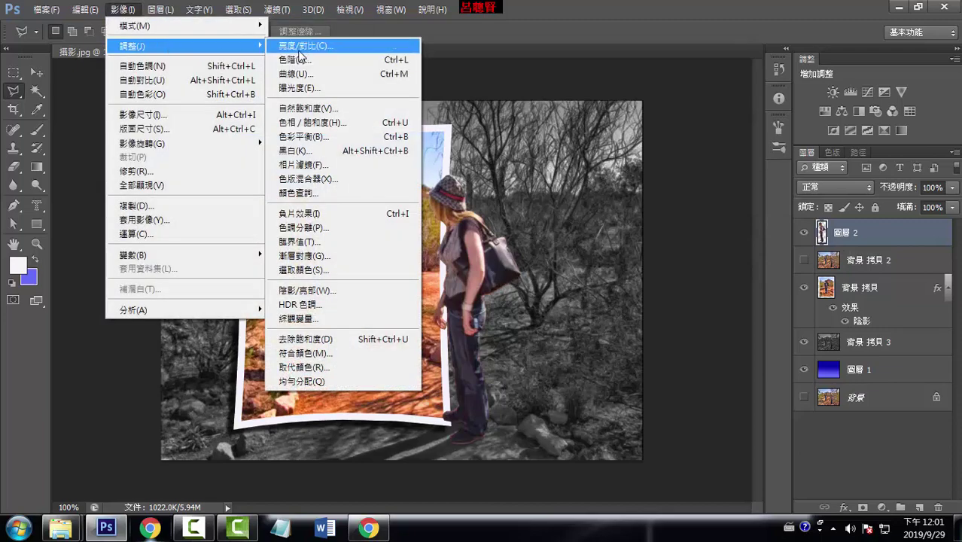
{"action": "left_click", "coordinate": [301, 47]}
{"action": "left_click_drag", "start_coordinate": [646, 289], "coordinate": [613, 174]}
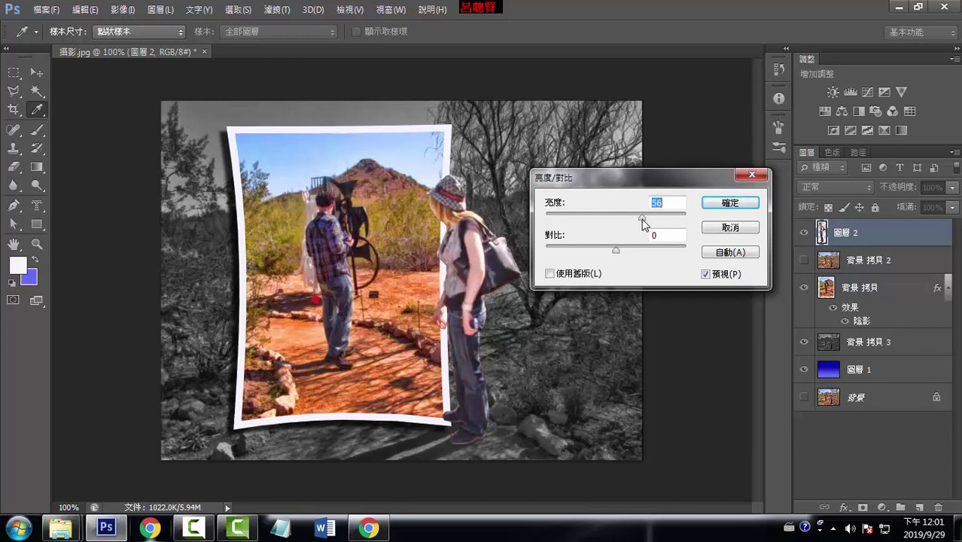
{"action": "left_click_drag", "start_coordinate": [617, 217], "coordinate": [646, 218]}
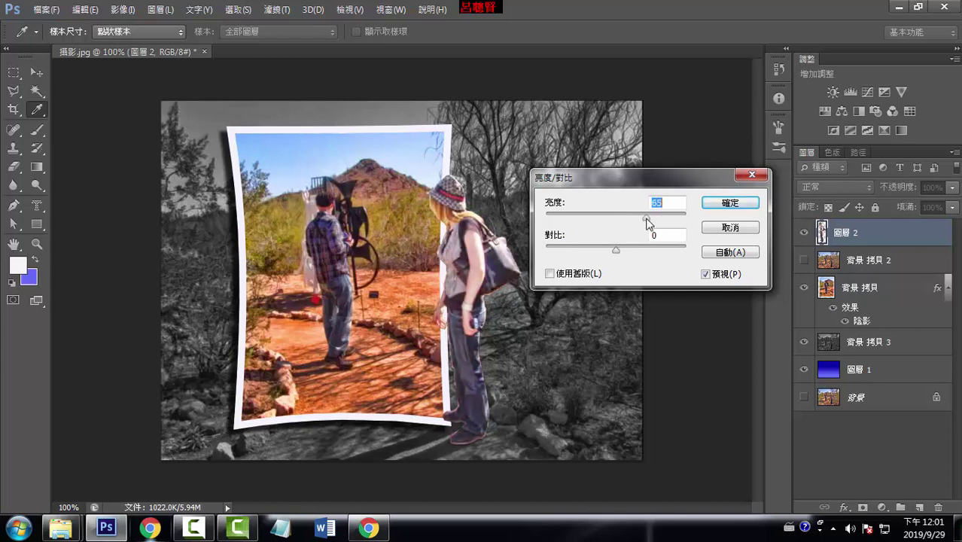
{"action": "left_click", "coordinate": [729, 202]}
{"action": "key", "text": "l"}
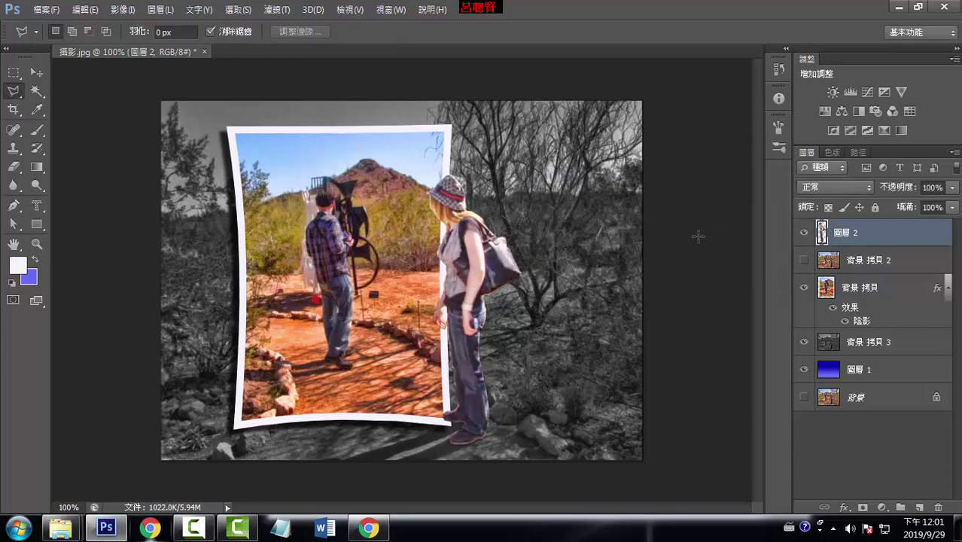
Hide 背景 拷貝 3 after comparing, revealing the blue gradient
{"action": "left_click", "coordinate": [804, 344]}
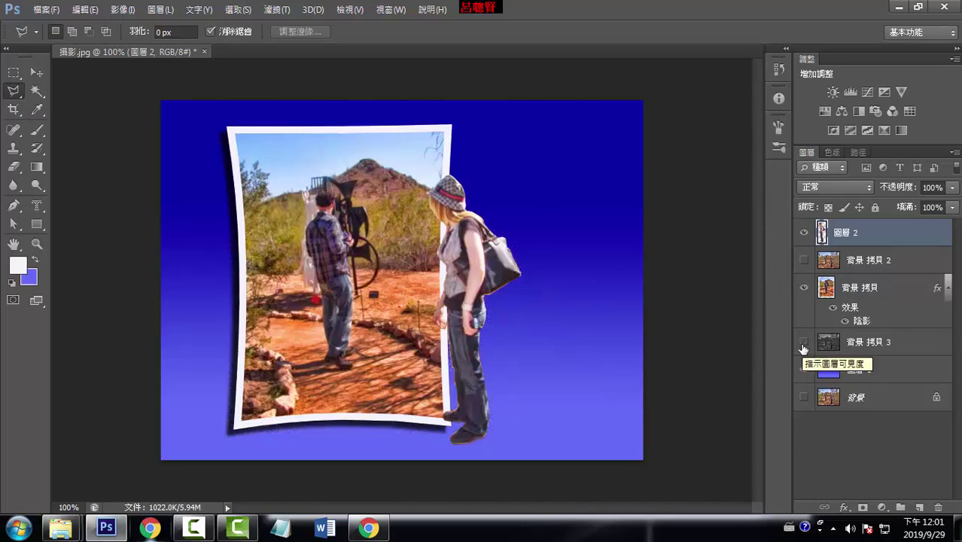
{"action": "left_click", "coordinate": [803, 343]}
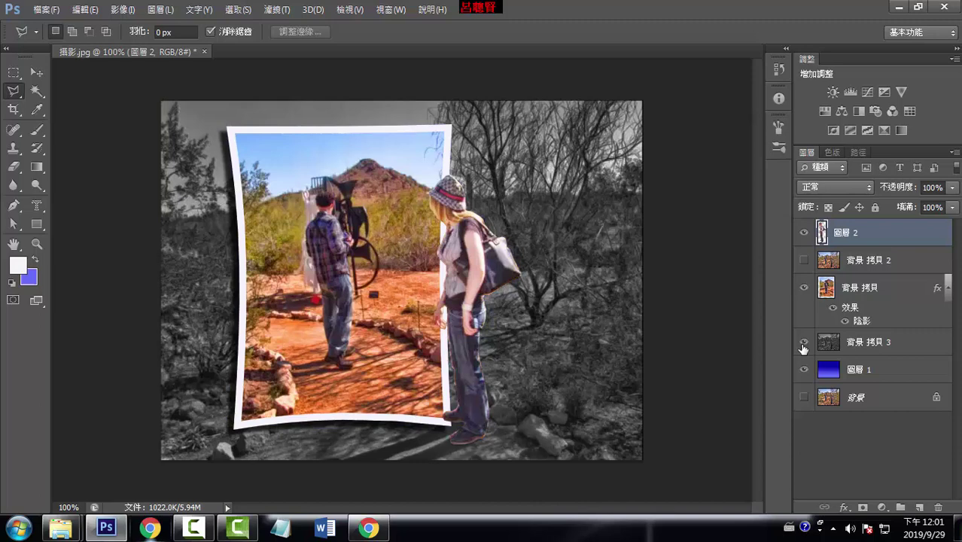
{"action": "left_click", "coordinate": [804, 344]}
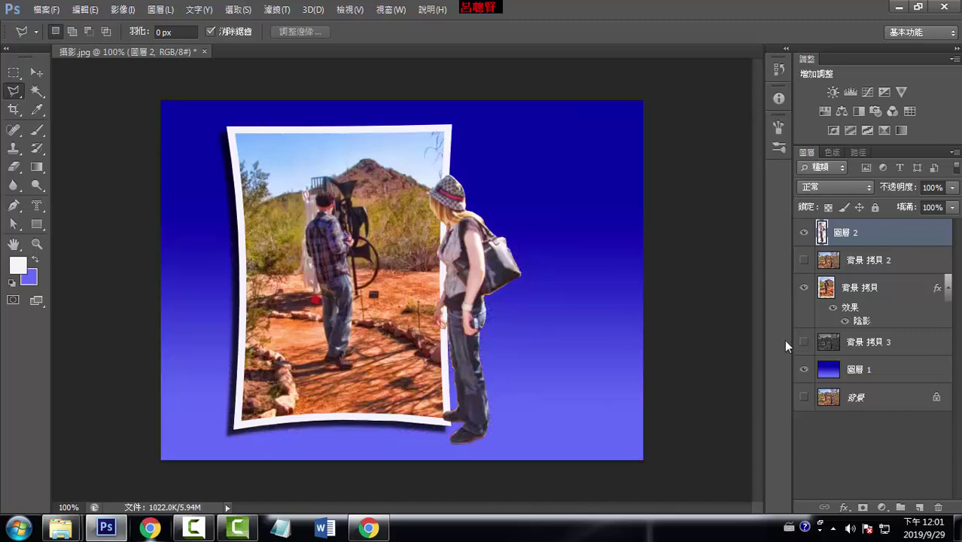